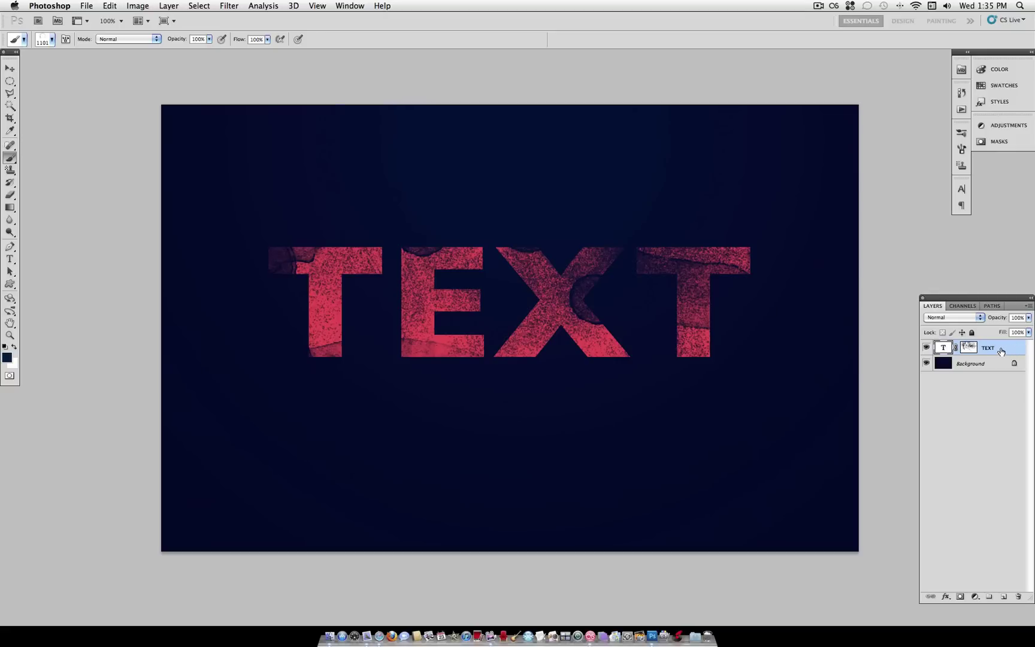
# Step: Delete the existing TEXT layer and switch to the Horizontal Type tool
pyautogui.moveTo(1001, 351); pyautogui.dragTo(1018, 596)
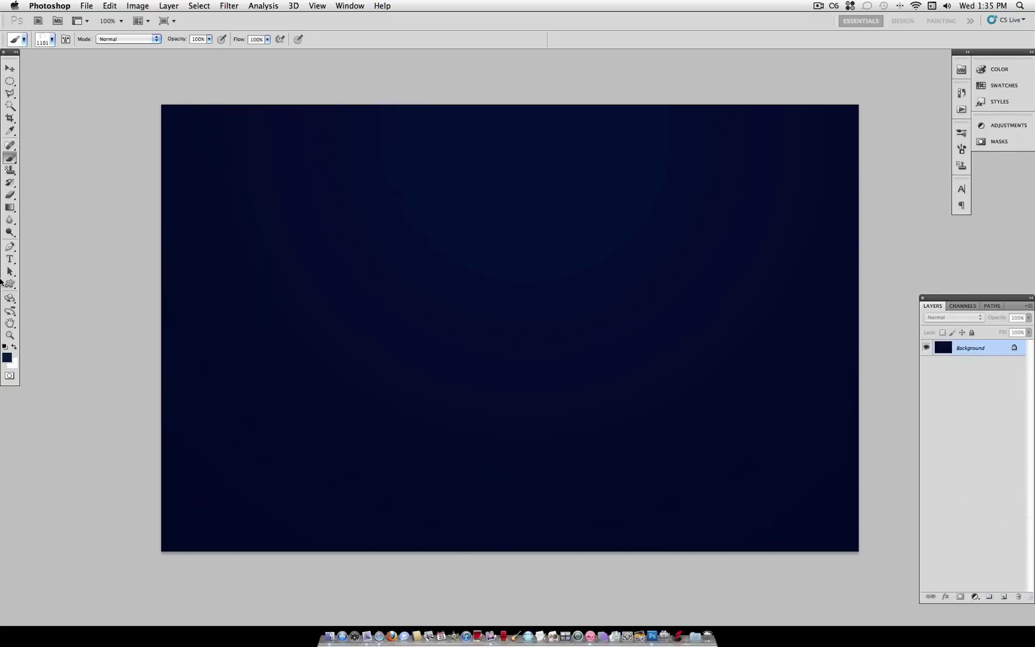
pyautogui.moveTo(10, 258); pyautogui.dragTo(48, 259)
pyautogui.click(121, 42)
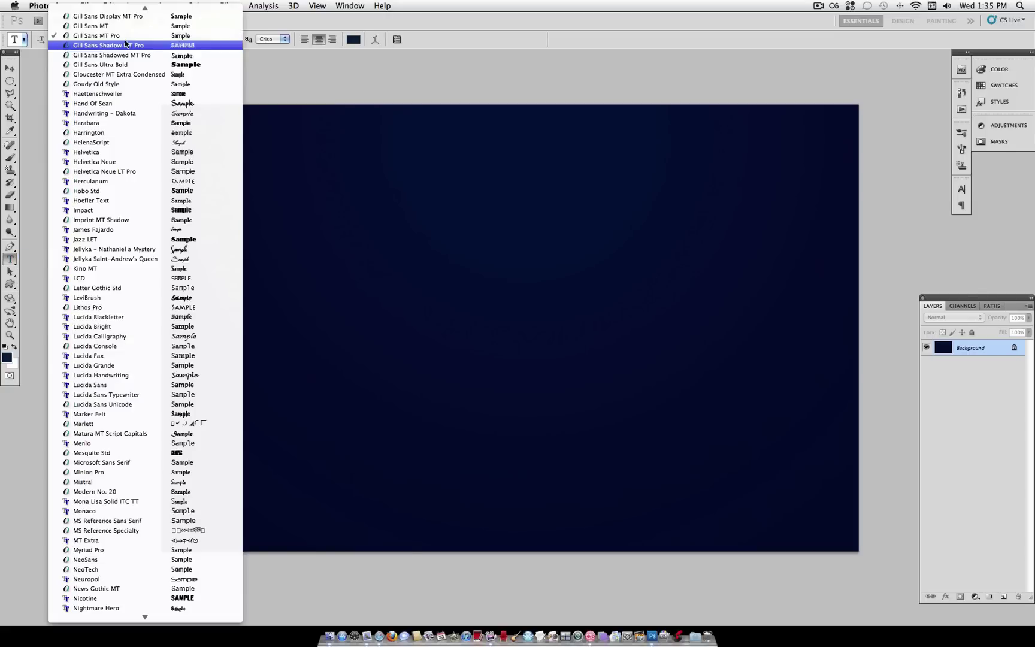
pyautogui.click(297, 67)
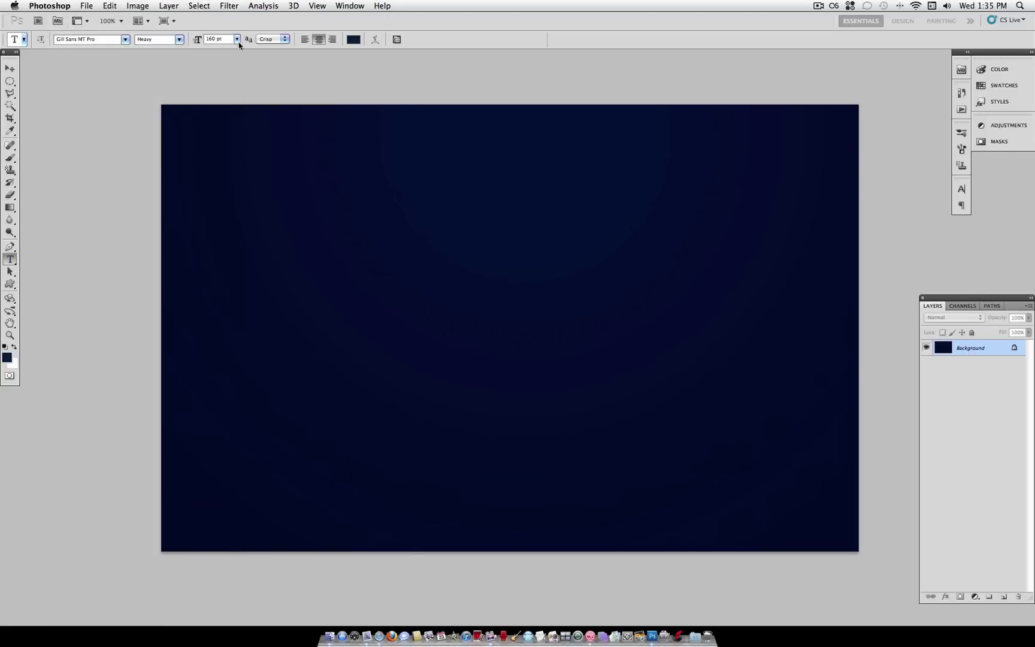
# Step: Add a text layer reading TEXT in capitals on the canvas, in Gill Sans MT Pro Heavy at 160 pt
pyautogui.click(255, 327)
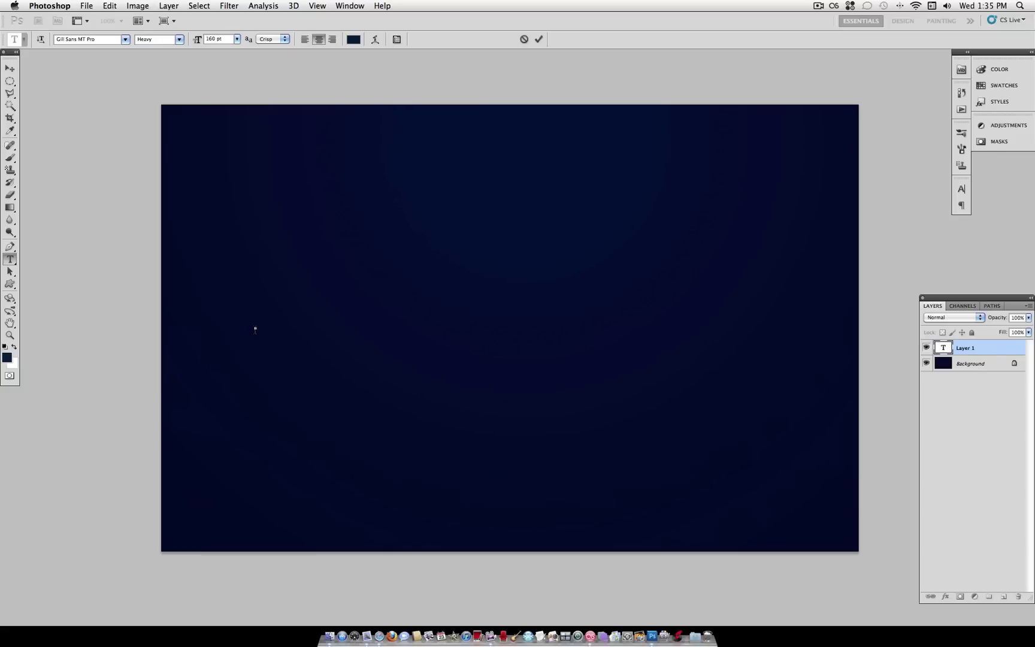
pyautogui.write('Text')
pyautogui.moveTo(331, 411); pyautogui.dragTo(532, 397)
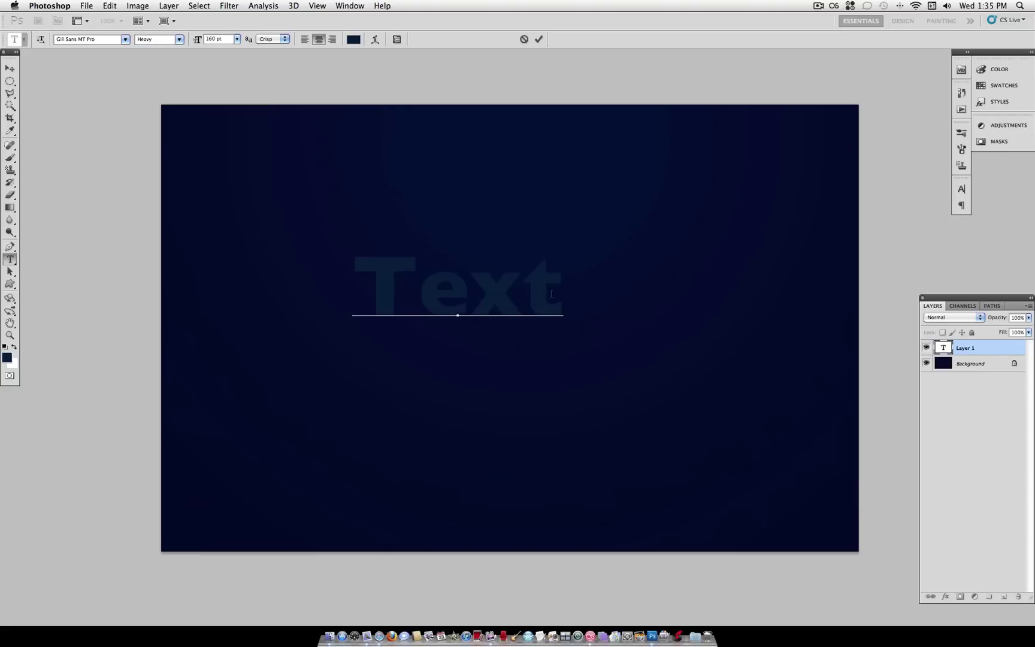
pyautogui.press('super+a')
pyautogui.write('TEXT')
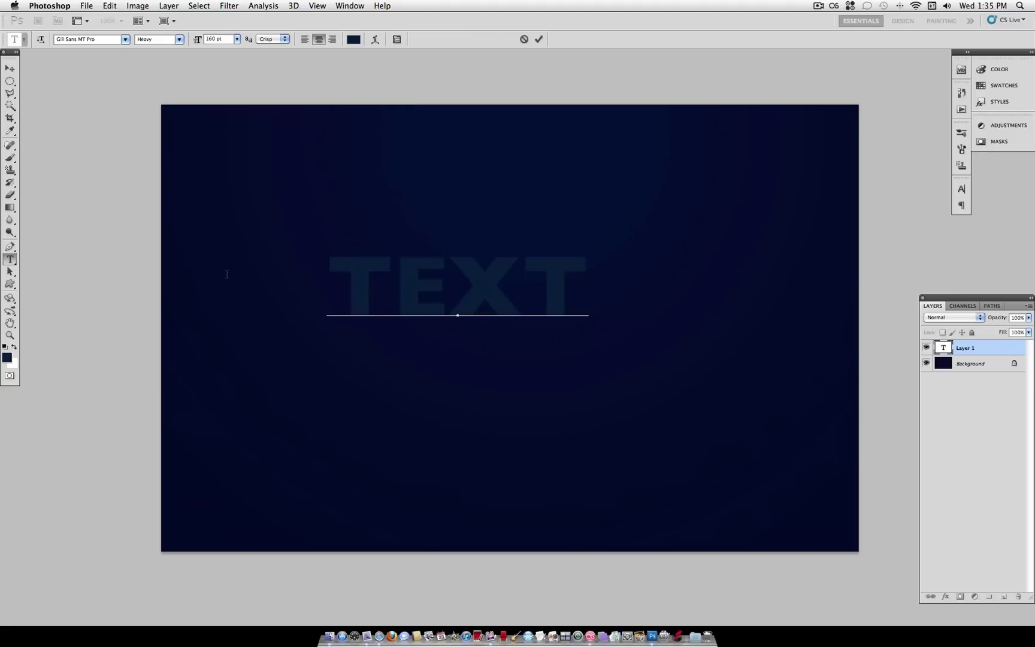
# Step: Recolour all the letters of the new text to a bright crimson red
pyautogui.moveTo(572, 266); pyautogui.dragTo(241, 263)
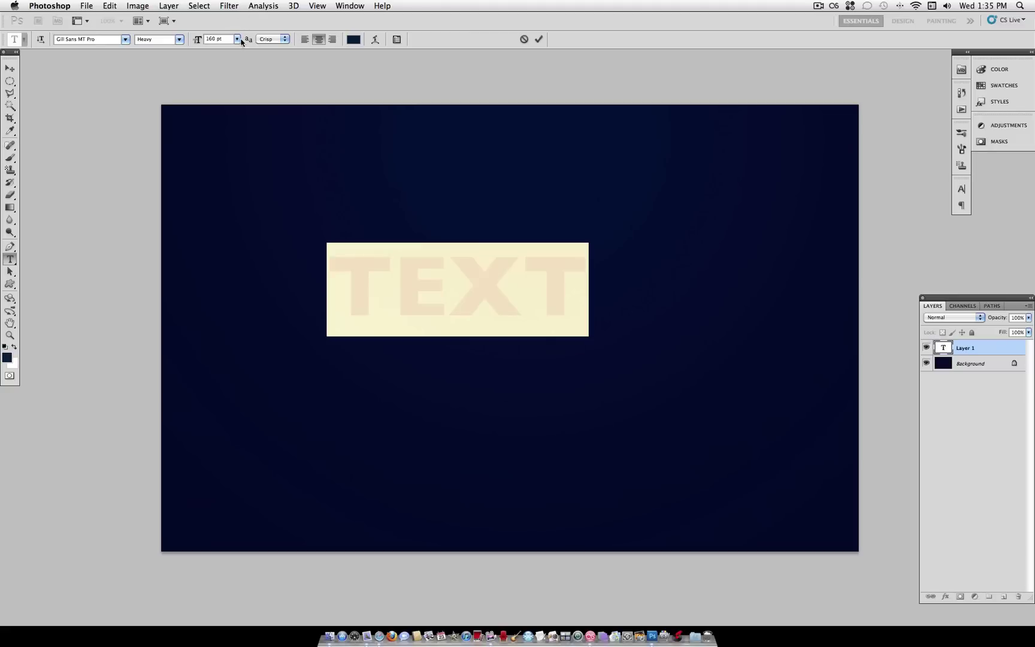
pyautogui.click(10, 362)
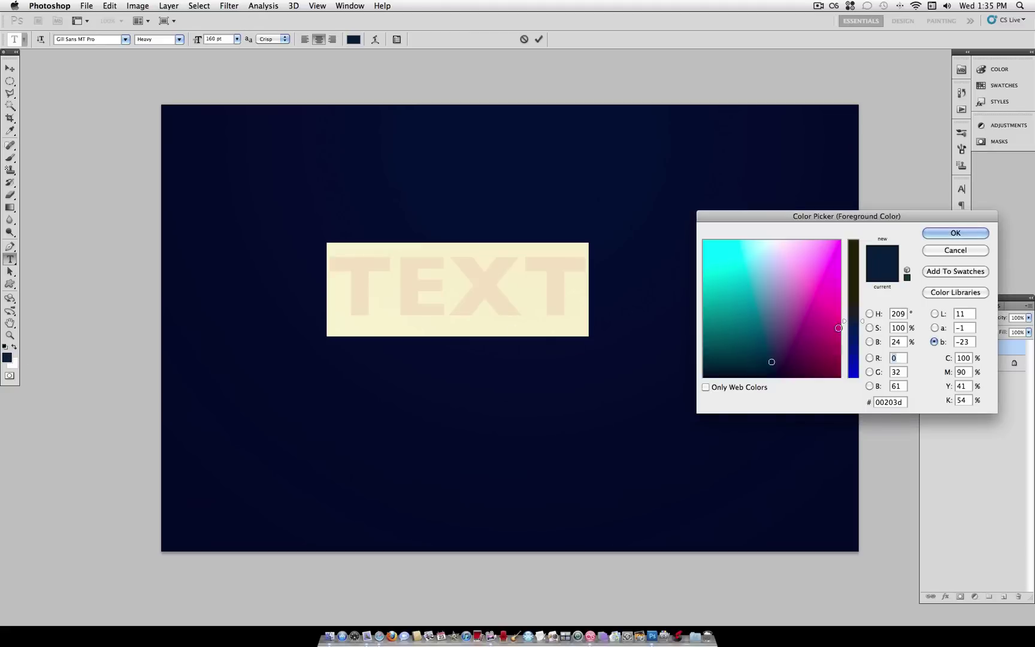
pyautogui.click(809, 308)
pyautogui.click(854, 264)
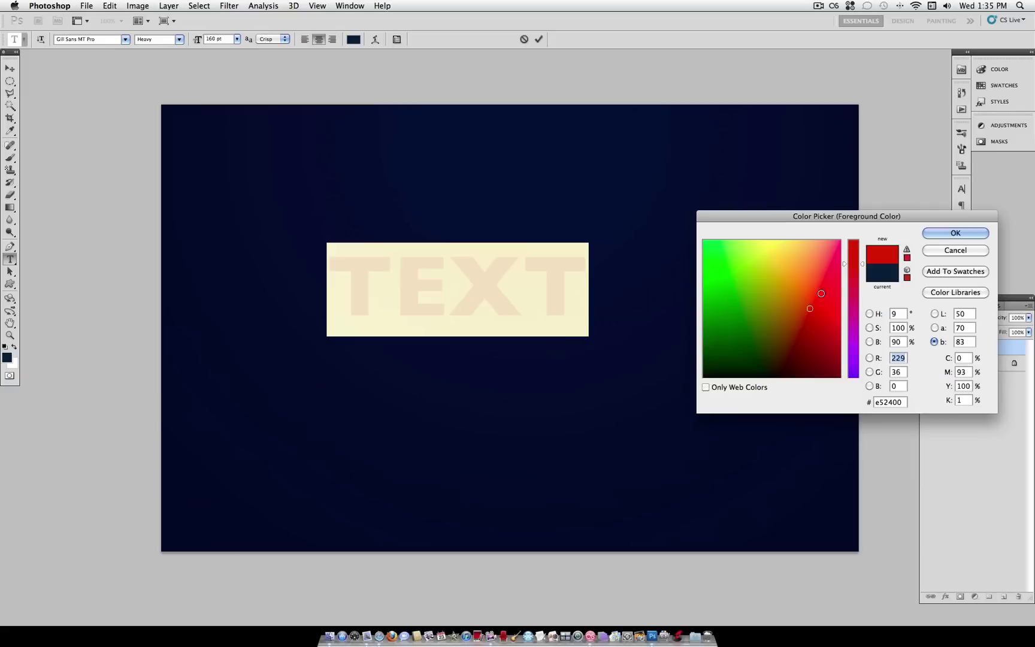
pyautogui.moveTo(820, 292)
pyautogui.mouseDown()
pyautogui.moveTo(814, 261)
pyautogui.moveTo(816, 277)
pyautogui.mouseUp()
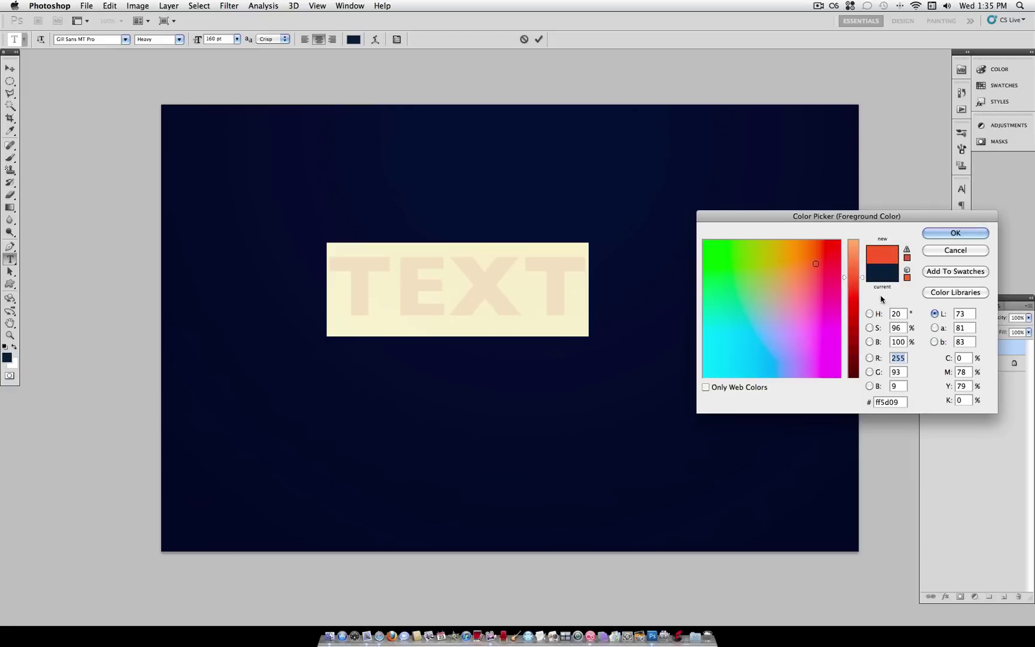
pyautogui.click(934, 314)
pyautogui.click(827, 244)
pyautogui.moveTo(851, 272)
pyautogui.mouseDown()
pyautogui.moveTo(851, 262)
pyautogui.moveTo(820, 258)
pyautogui.moveTo(824, 275)
pyautogui.moveTo(856, 276)
pyautogui.moveTo(857, 285)
pyautogui.moveTo(820, 272)
pyautogui.mouseUp()
pyautogui.click(947, 233)
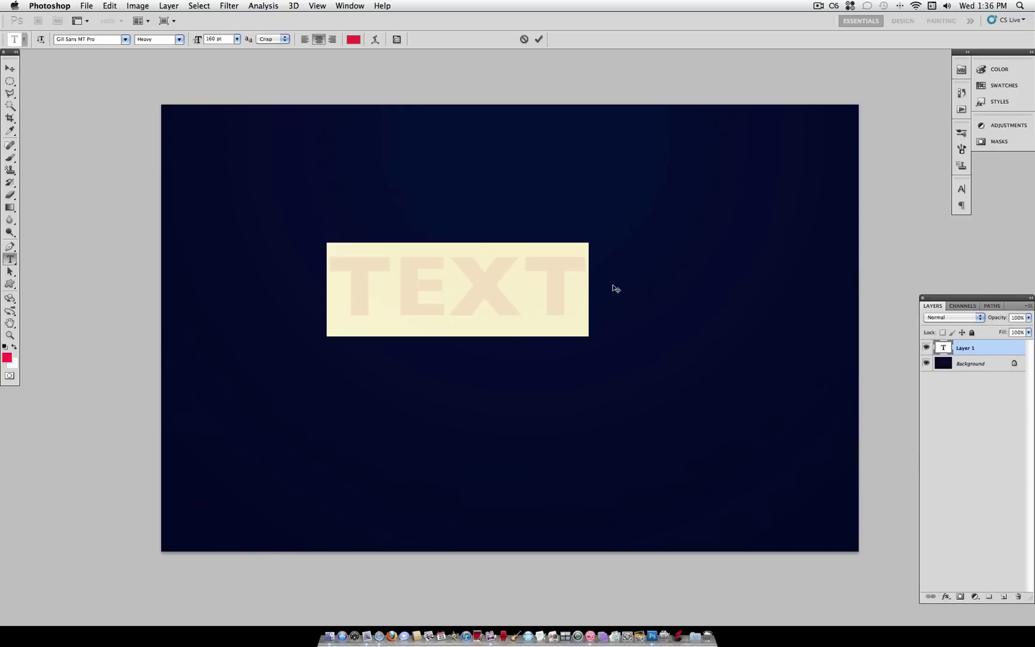
# Step: Enlarge the whole word to a font size of 270 pt
pyautogui.click(585, 288)
pyautogui.press('super+a')
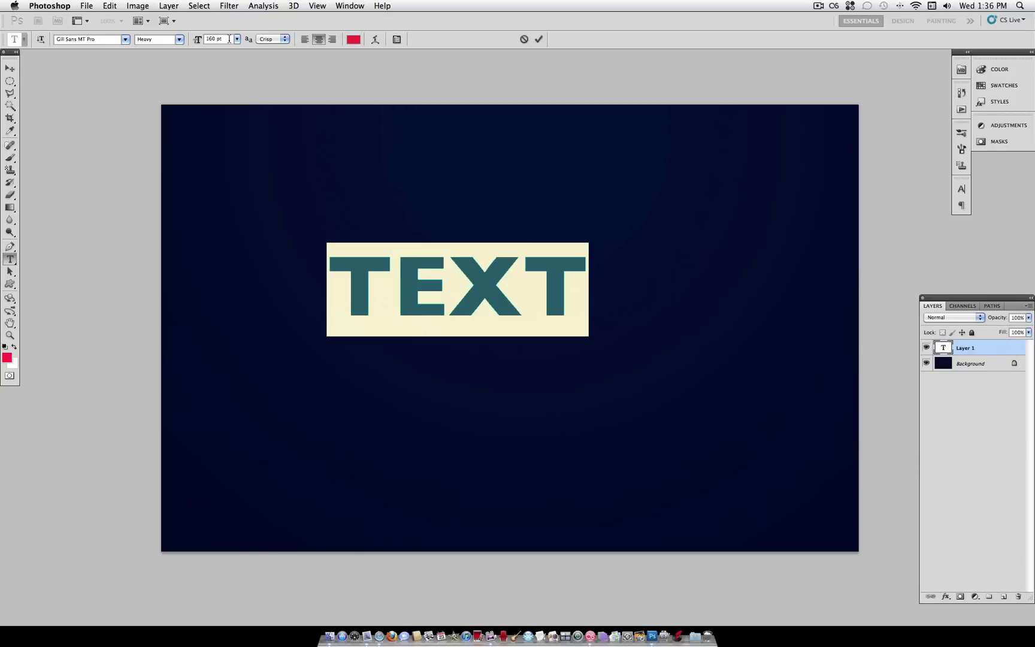
pyautogui.hotkey('shift', 'Up')
pyautogui.hotkey('shift', 'Up')
pyautogui.hotkey('shift', 'Up')
pyautogui.hotkey('shift', 'Up')
pyautogui.hotkey('shift', 'Up')
pyautogui.hotkey('shift', 'Up')
pyautogui.hotkey('shift', 'Up')
pyautogui.hotkey('shift', 'Up')
pyautogui.hotkey('shift', 'Up')
pyautogui.hotkey('shift', 'Up')
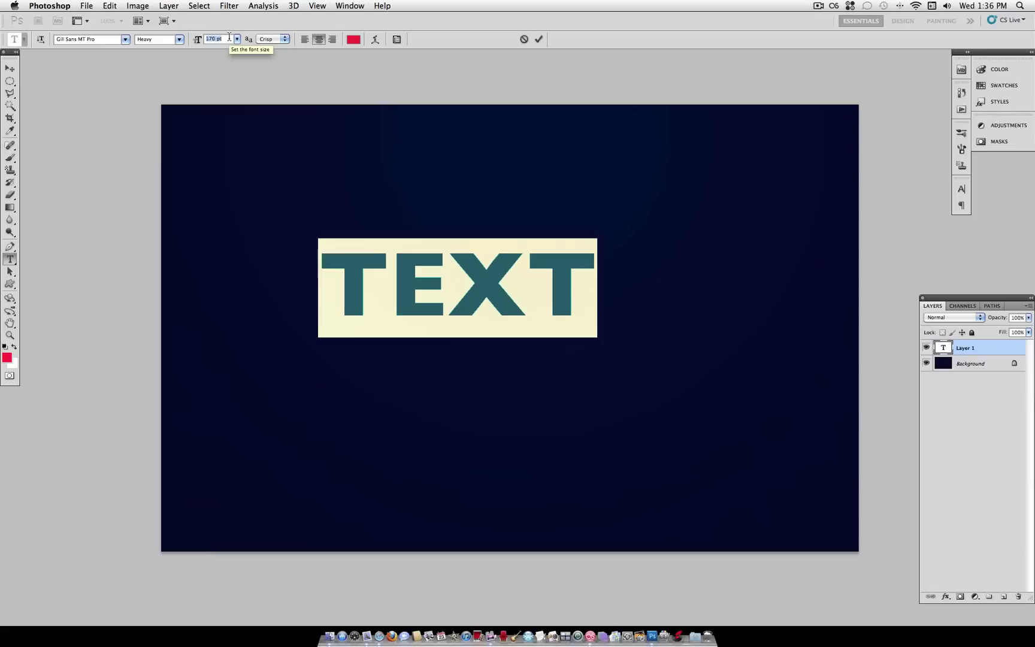
pyautogui.hotkey('shift', 'Up')
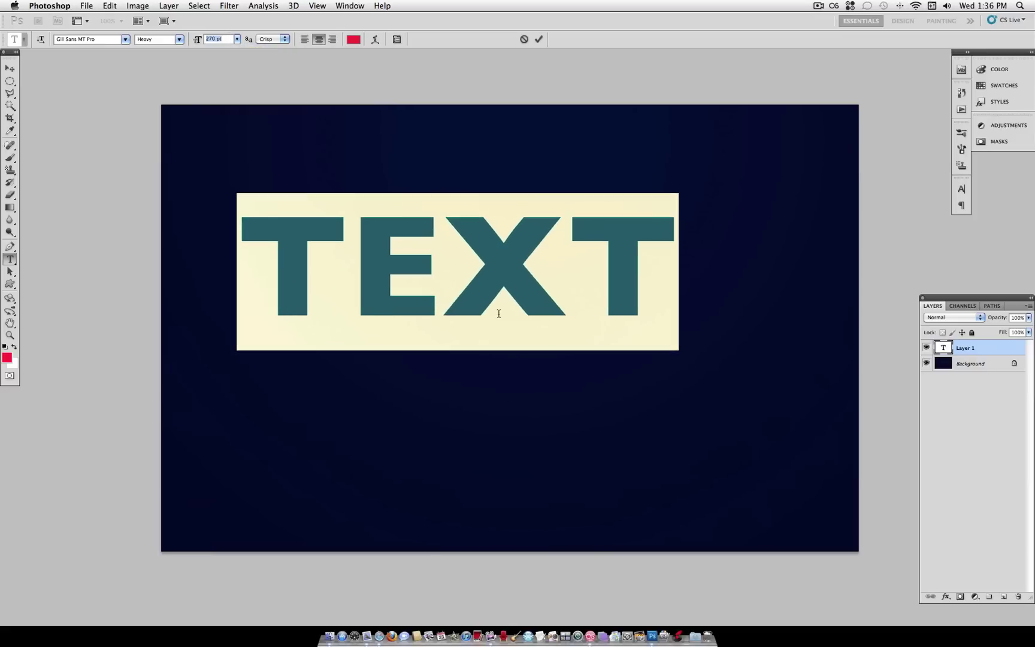
# Step: Commit the text and move it to roughly the middle of the canvas
pyautogui.click(508, 323)
pyautogui.moveTo(521, 435); pyautogui.dragTo(566, 476)
pyautogui.click(965, 354)
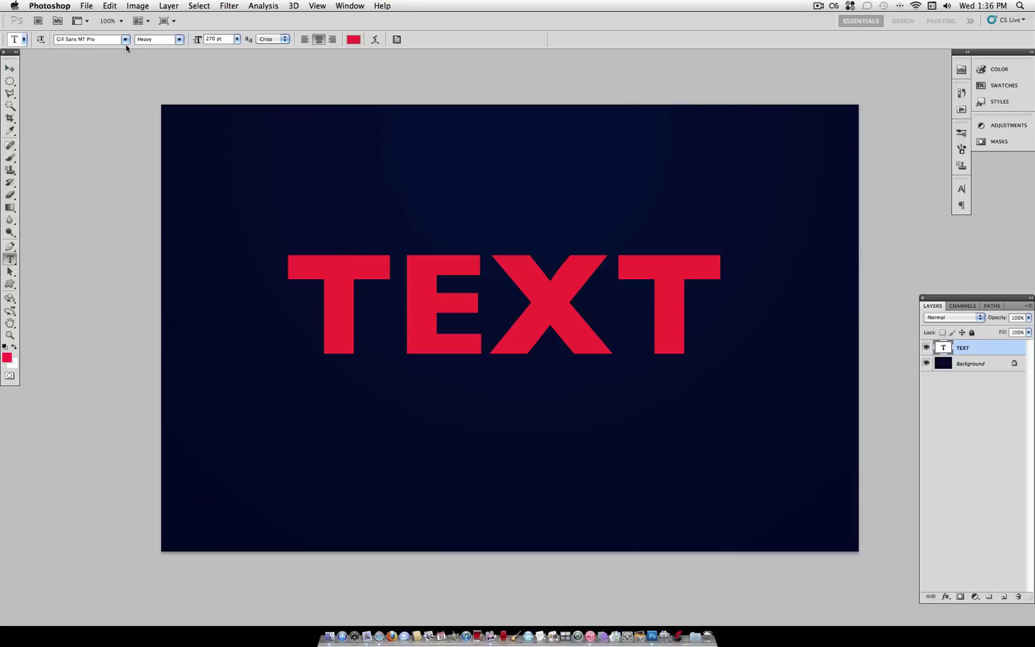
pyautogui.click(9, 67)
pyautogui.moveTo(331, 231); pyautogui.dragTo(324, 238)
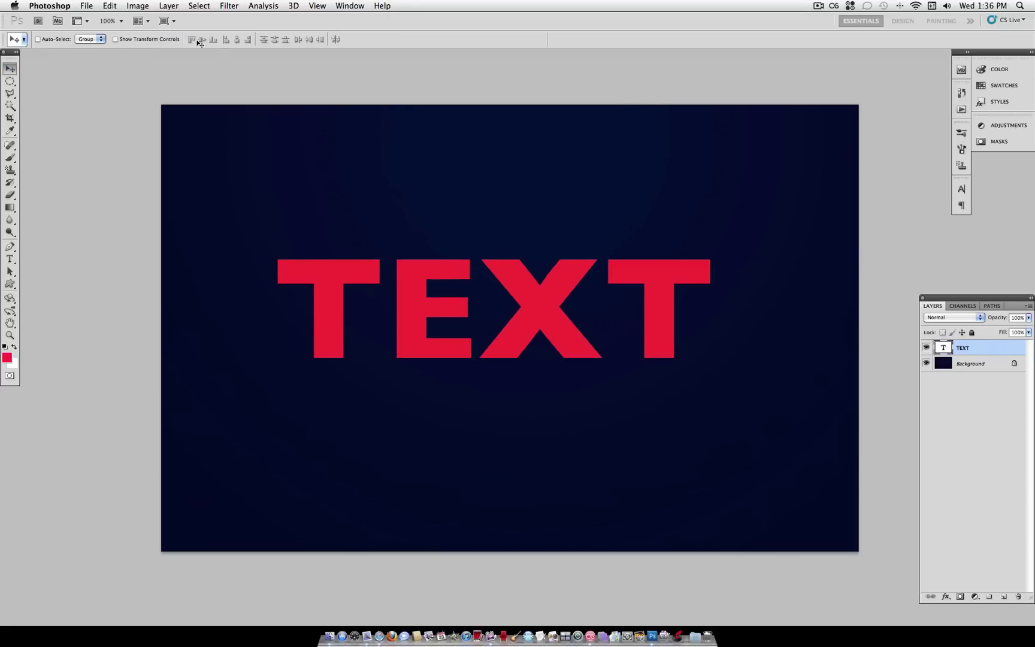
# Step: Add a Reveal All layer mask to the TEXT layer
pyautogui.click(169, 5)
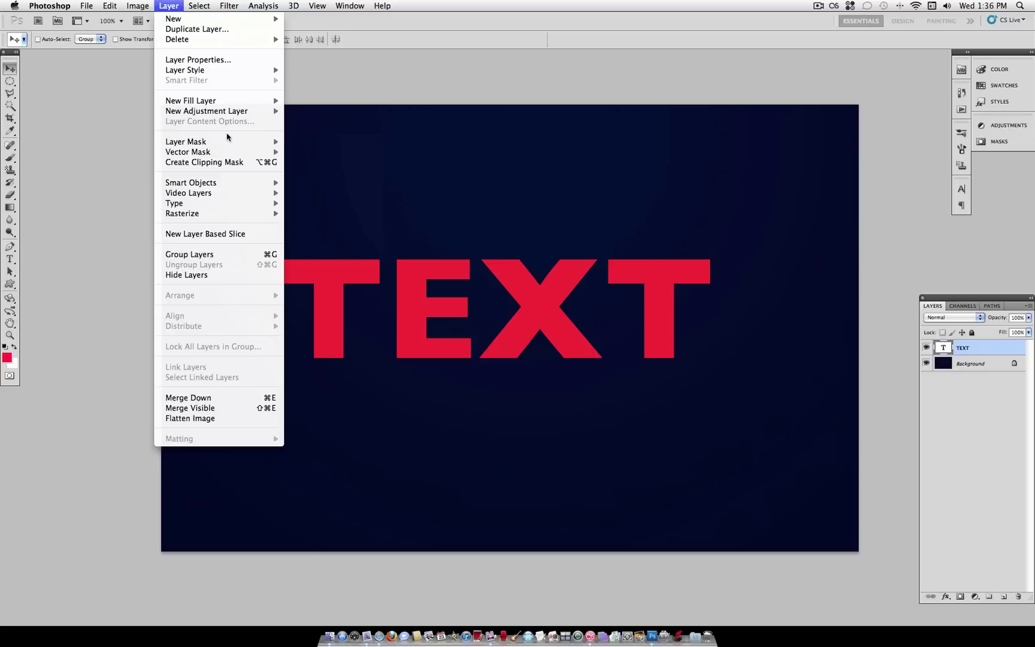
pyautogui.moveTo(226, 144)
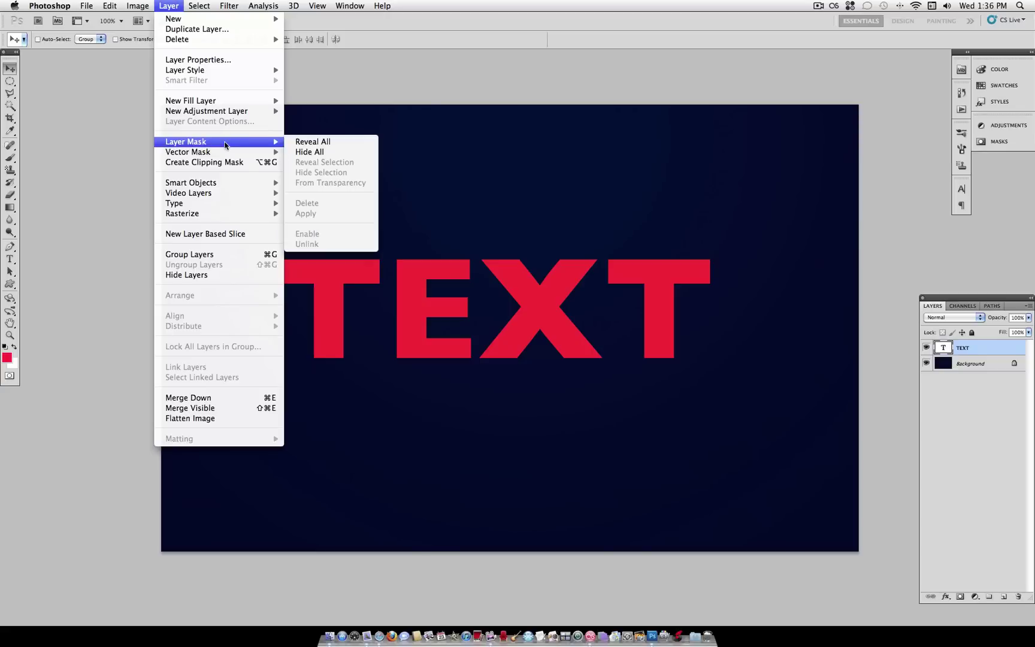
pyautogui.click(358, 144)
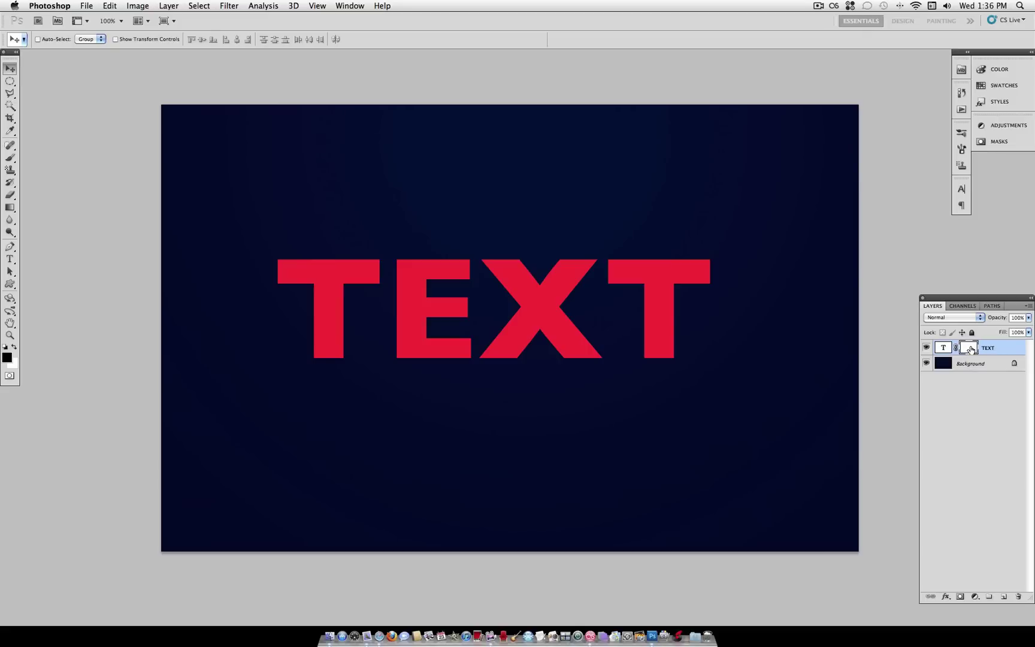
# Step: Switch to the Brush tool with black as the foreground colour for painting on the layer mask
pyautogui.moveTo(9, 158); pyautogui.dragTo(47, 159)
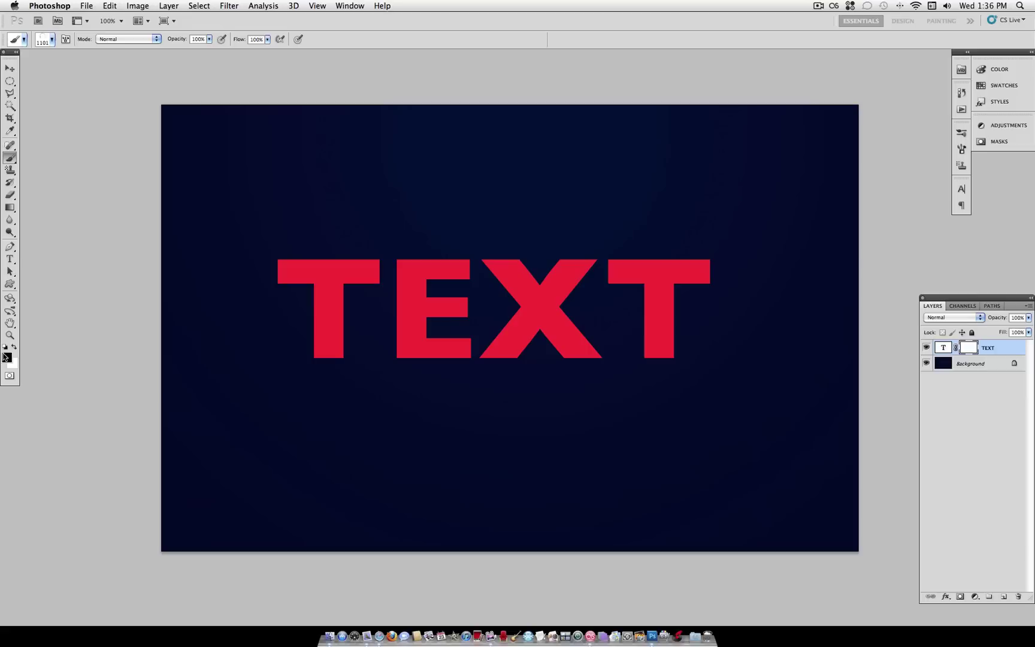
pyautogui.click(5, 348)
pyautogui.click(14, 348)
pyautogui.click(7, 358)
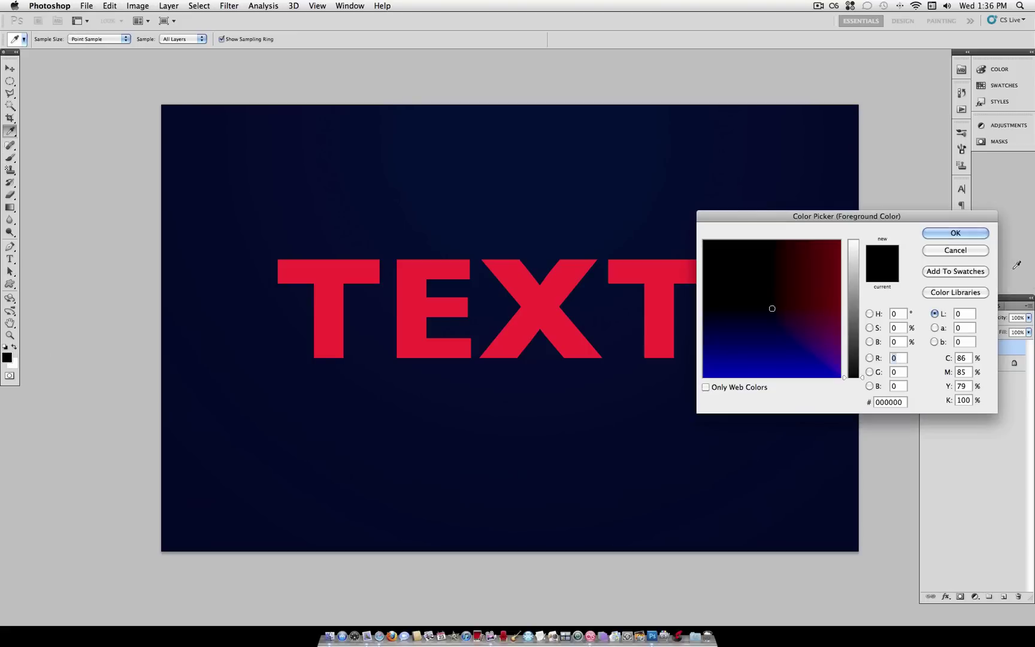
pyautogui.click(953, 250)
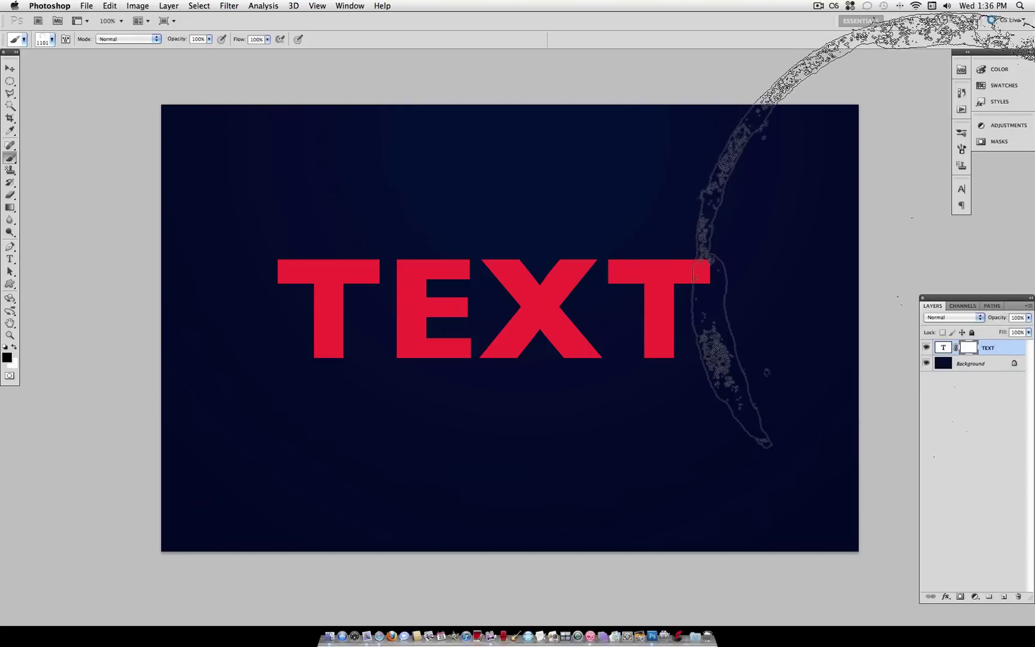
# Step: Stamp the 1357 px grunge brush once over the word on the TEXT layer's mask
pyautogui.click(52, 40)
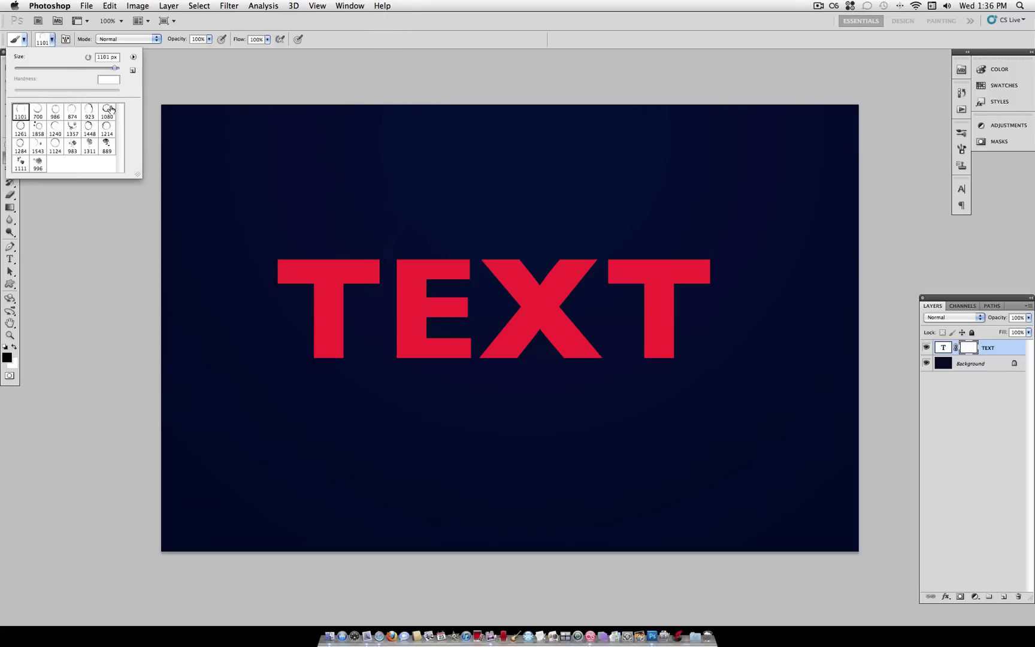
pyautogui.click(107, 145)
pyautogui.click(73, 128)
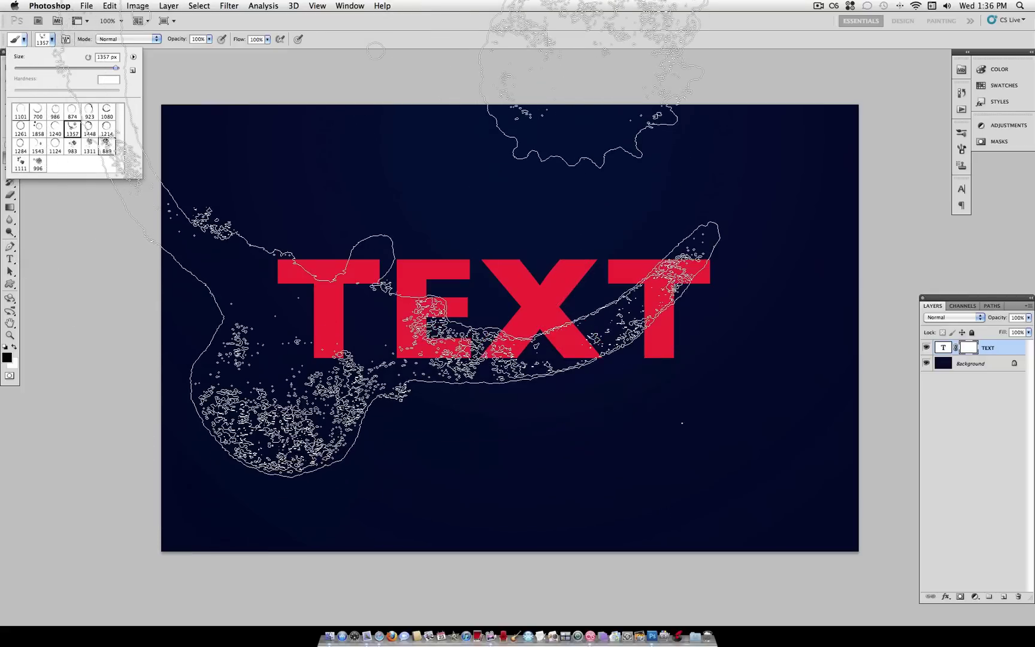
pyautogui.click(407, 184)
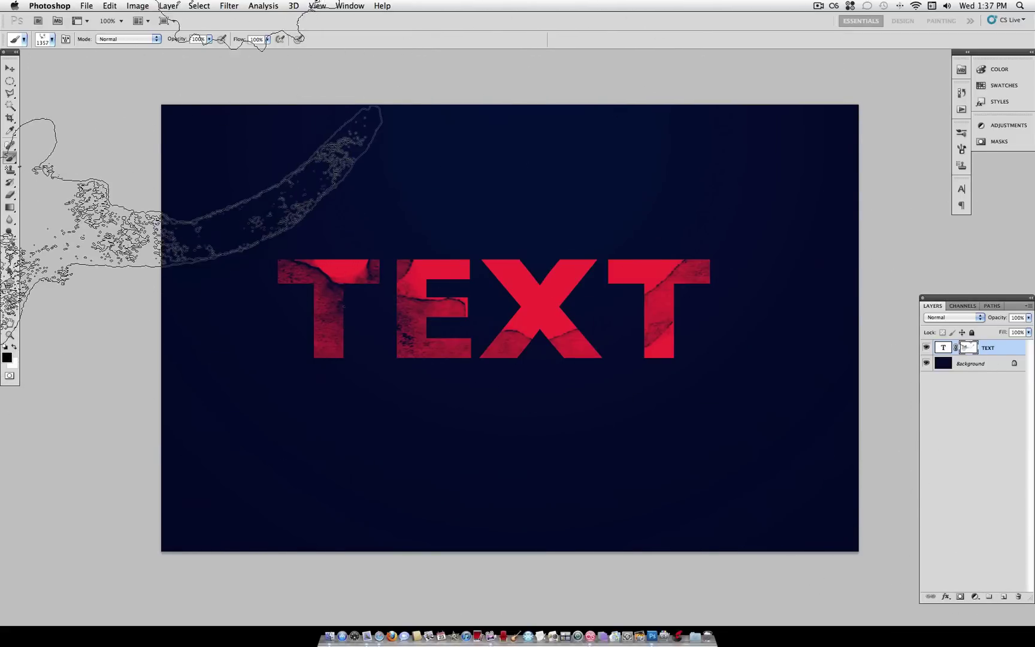
# Step: Stamp the 1080 px ring-shaped grunge brush over the X and the last T on the layer mask
pyautogui.click(44, 40)
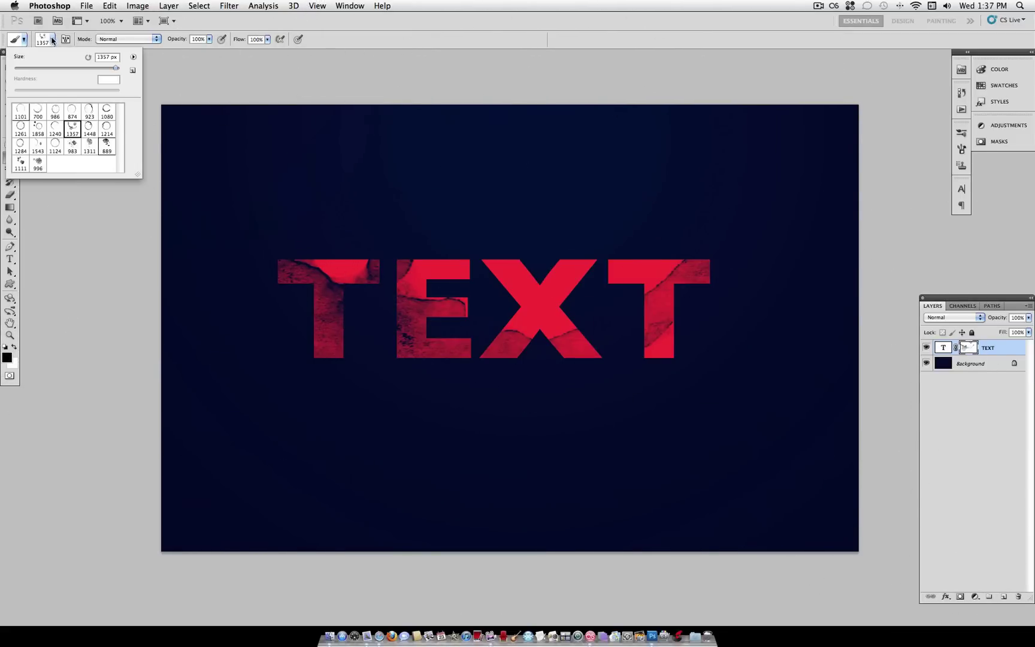
pyautogui.click(107, 111)
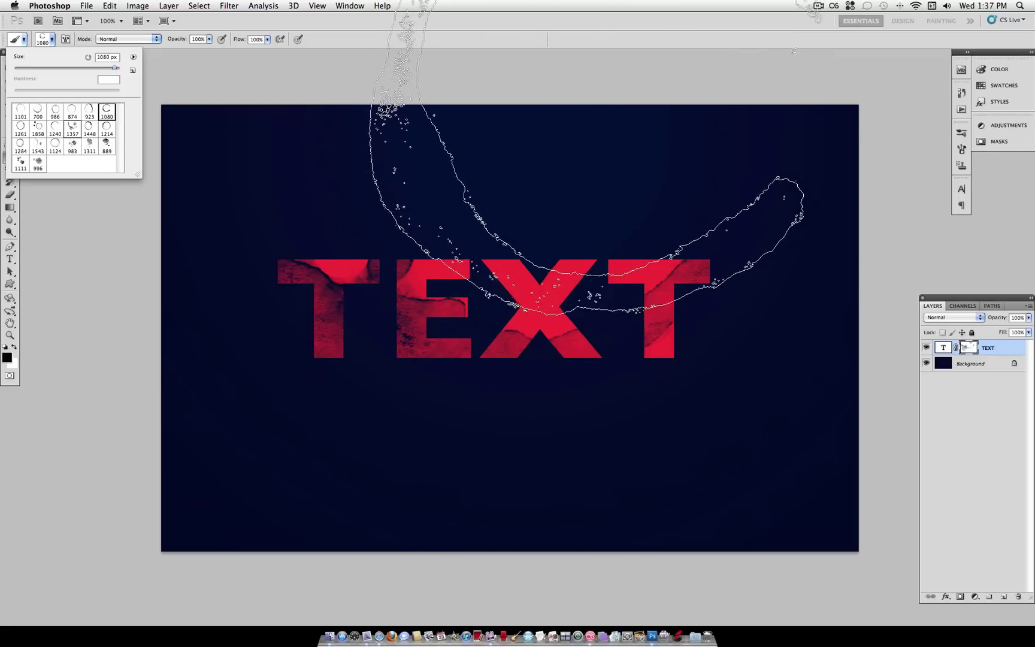
pyautogui.click(551, 89)
pyautogui.click(542, 82)
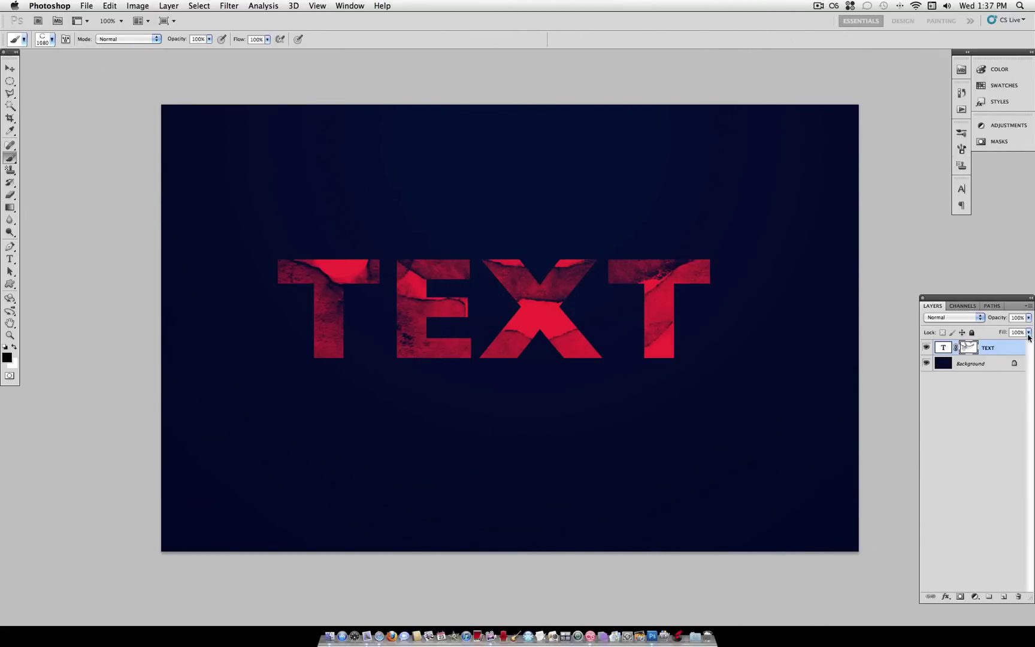
pyautogui.click(10, 68)
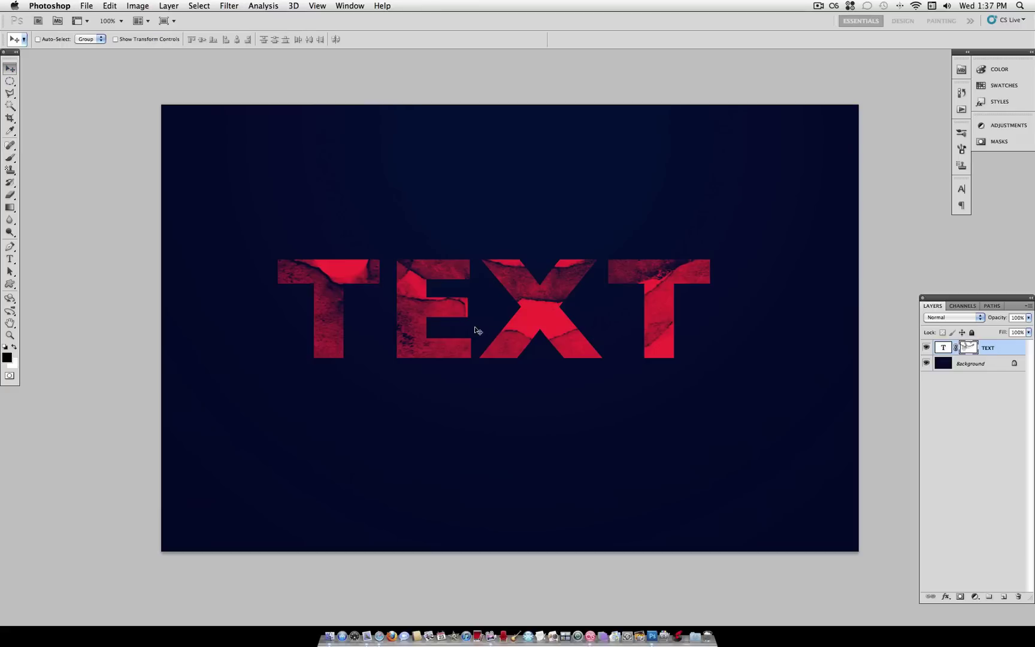
pyautogui.click(10, 157)
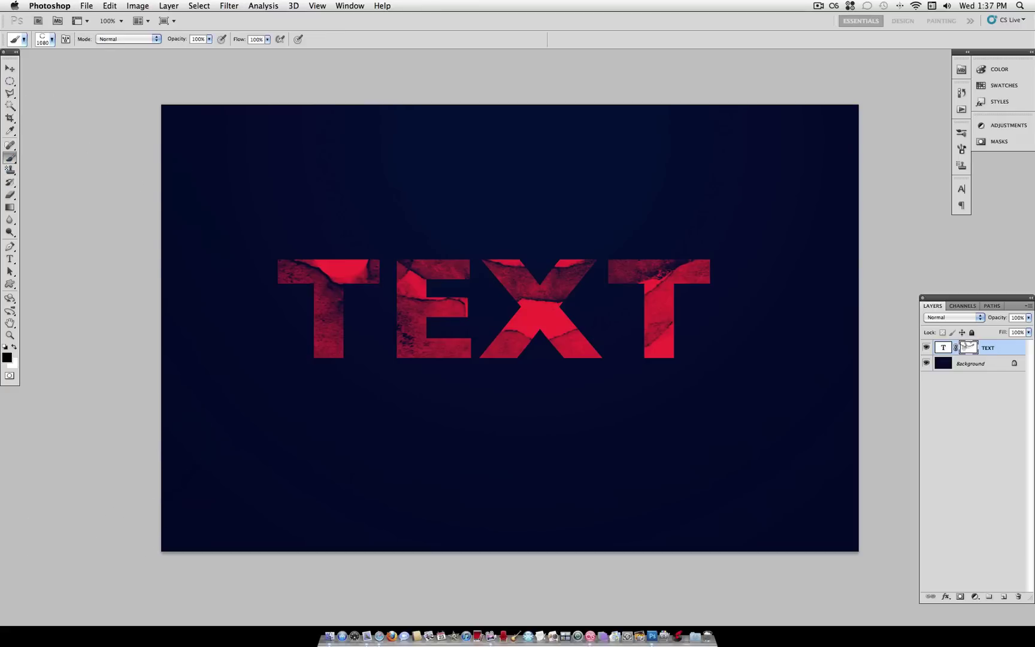
pyautogui.click(13, 346)
# Step: Reopen the masked text for editing, reduce its font size to 246 pt and commit the change
pyautogui.click(944, 348)
pyautogui.doubleClick(944, 348)
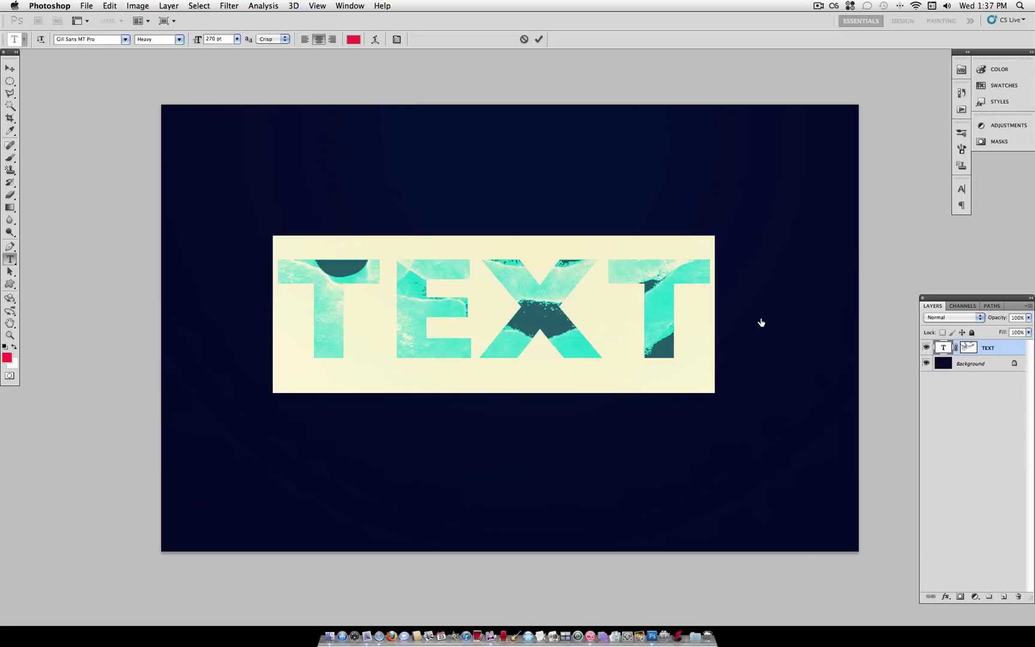
pyautogui.press('Down')
pyautogui.press('Down')
pyautogui.press('Down')
pyautogui.press('Down')
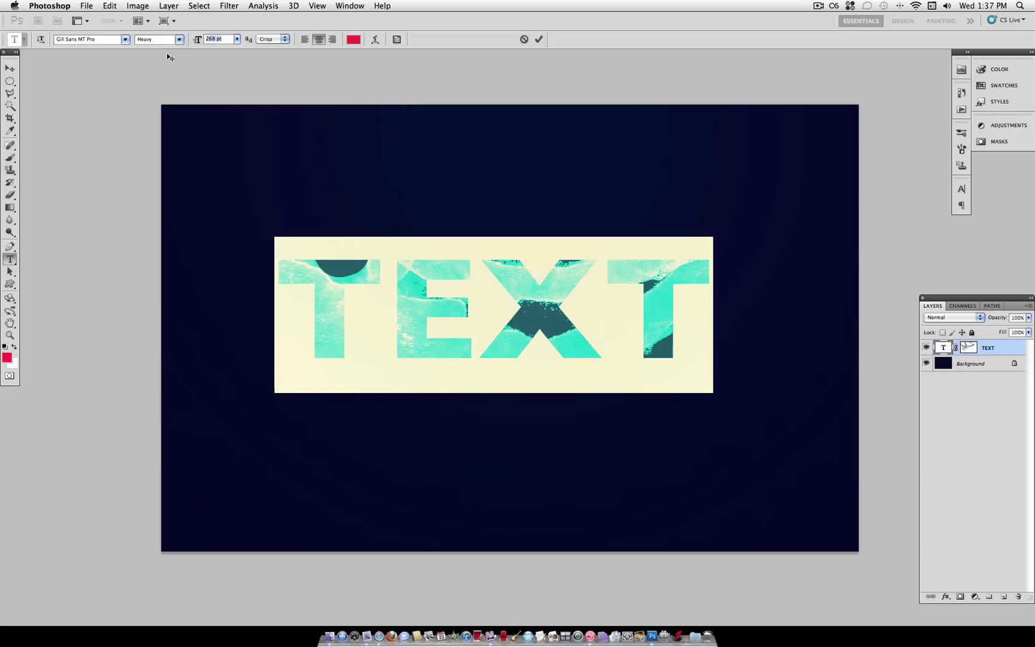
pyautogui.hotkey('shift', 'Down')
pyautogui.hotkey('shift', 'Down')
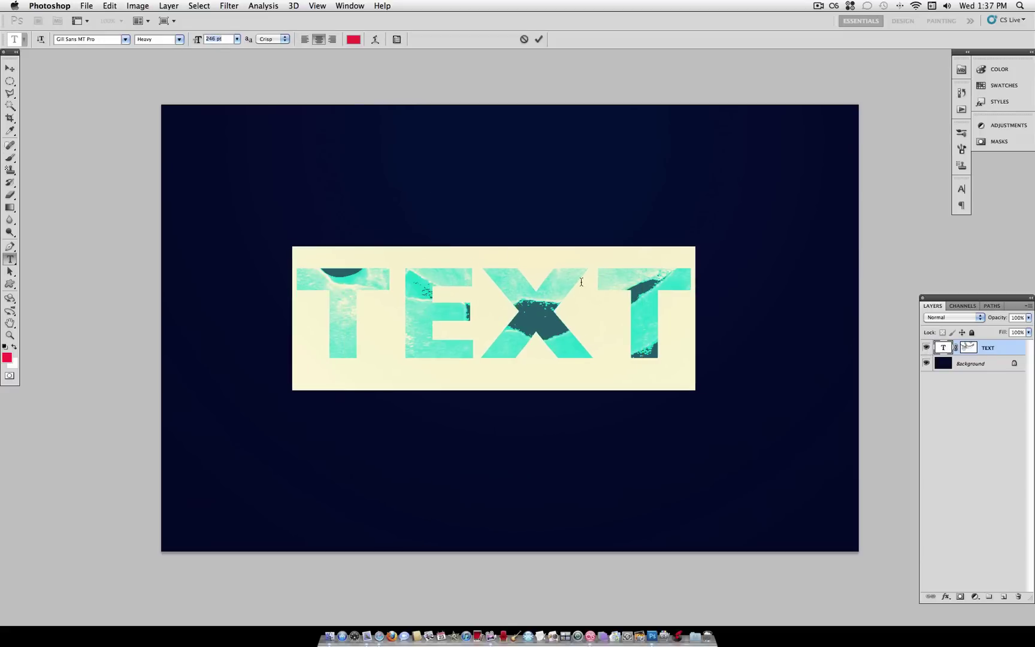
pyautogui.click(601, 285)
pyautogui.click(690, 311)
pyautogui.click(997, 348)
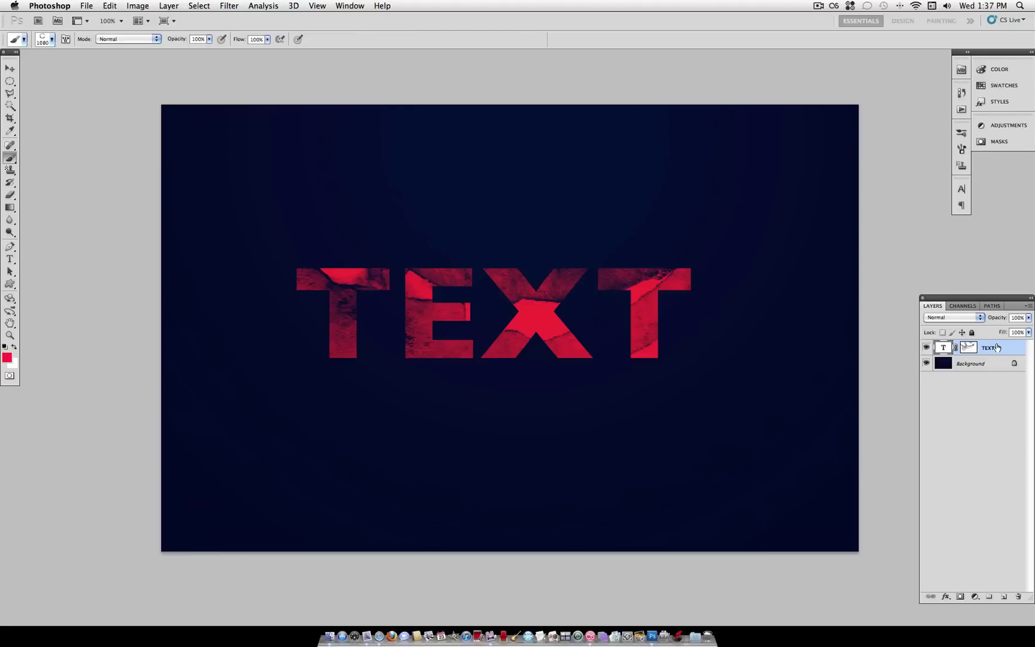
pyautogui.click(10, 195)
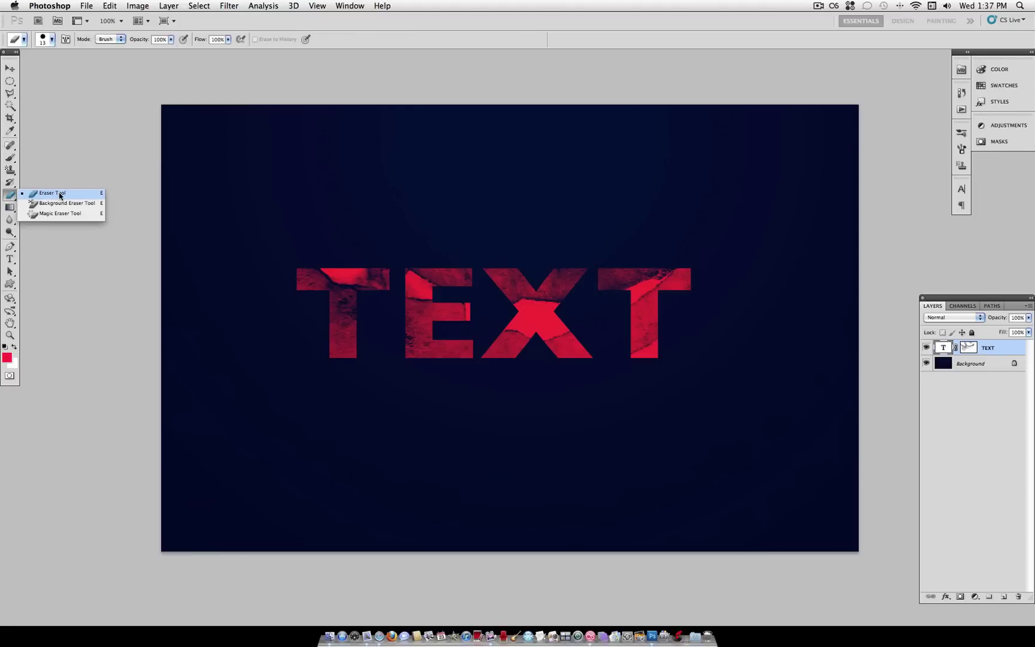
pyautogui.click(60, 193)
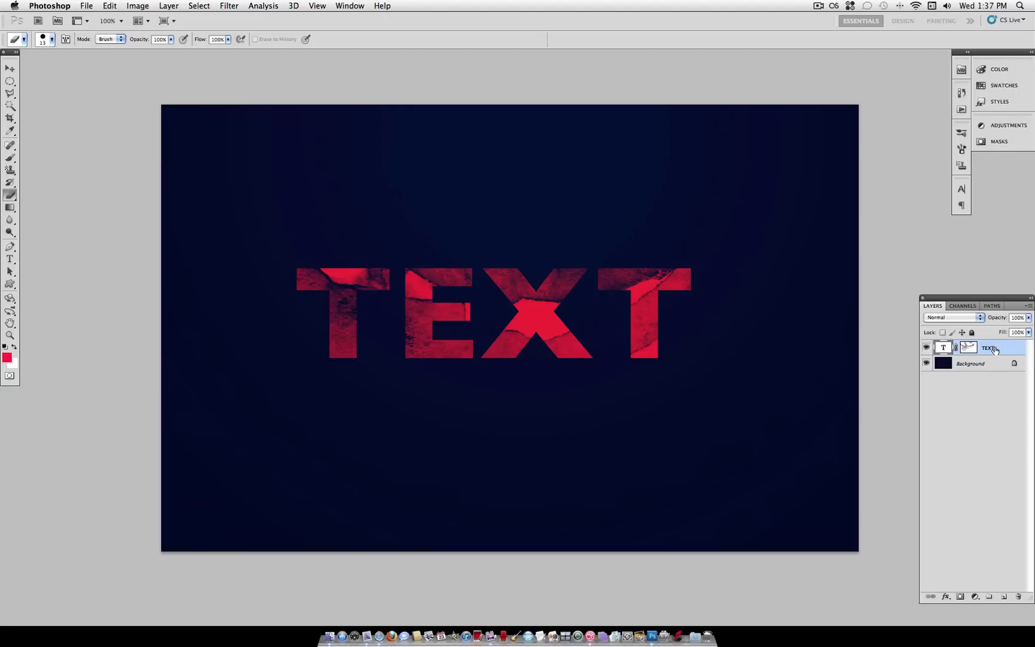
pyautogui.click(10, 157)
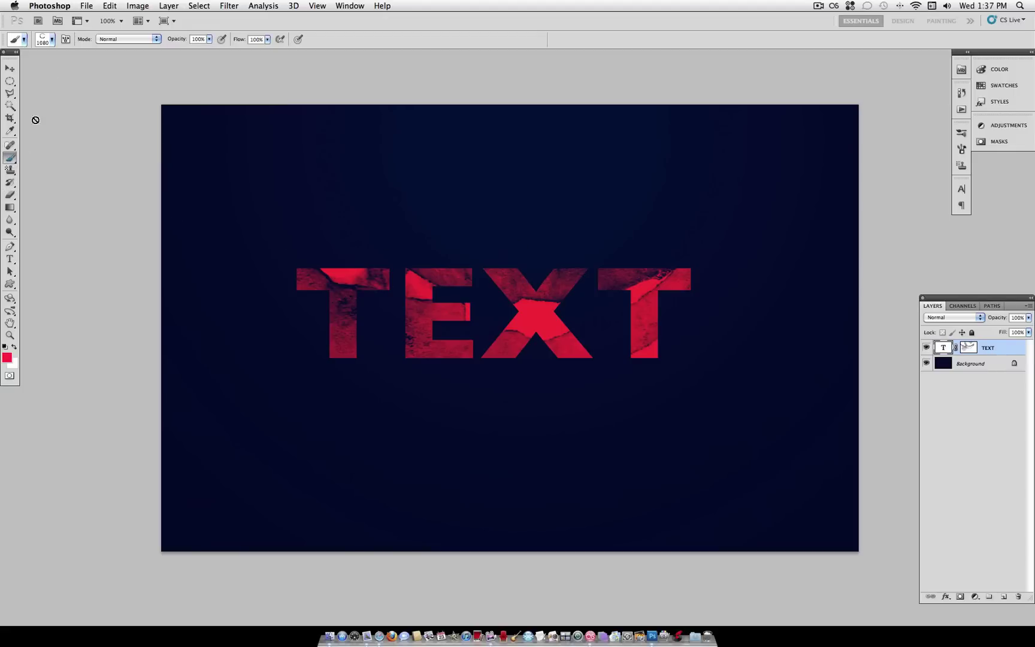
# Step: Reset the brush presets to the default set and choose the 100 px speckled brush
pyautogui.click(51, 40)
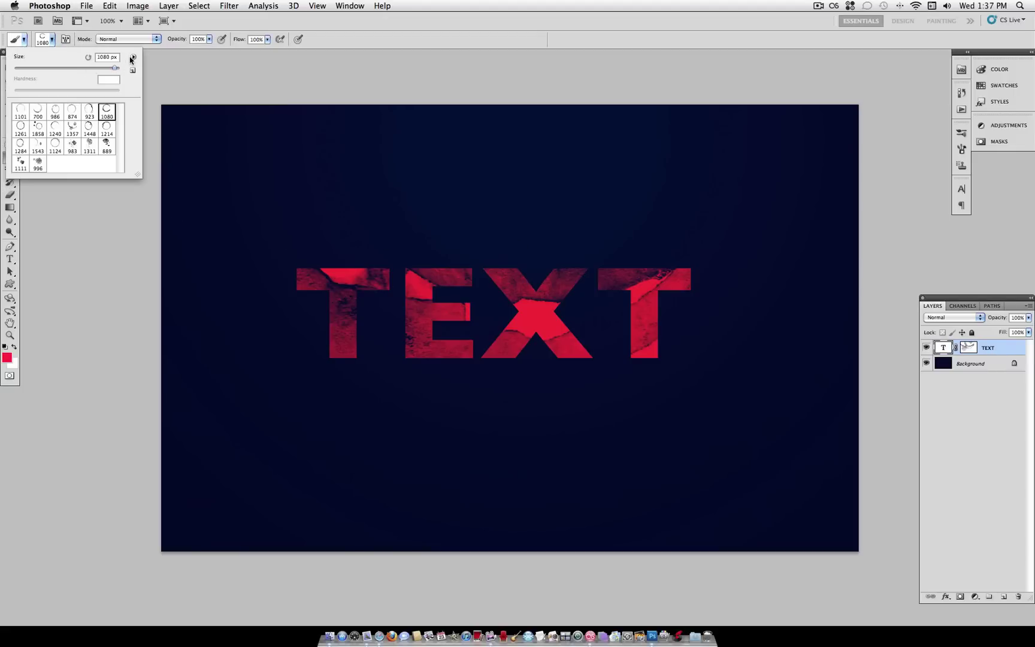
pyautogui.click(131, 58)
pyautogui.click(170, 205)
pyautogui.click(602, 210)
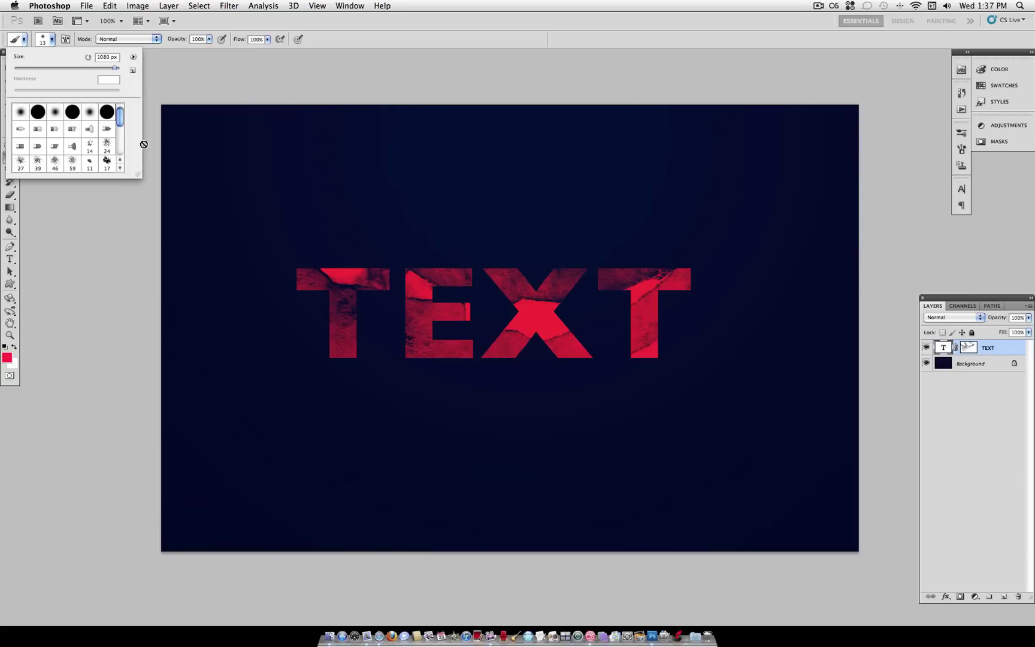
pyautogui.scroll(-5, 97, 151)
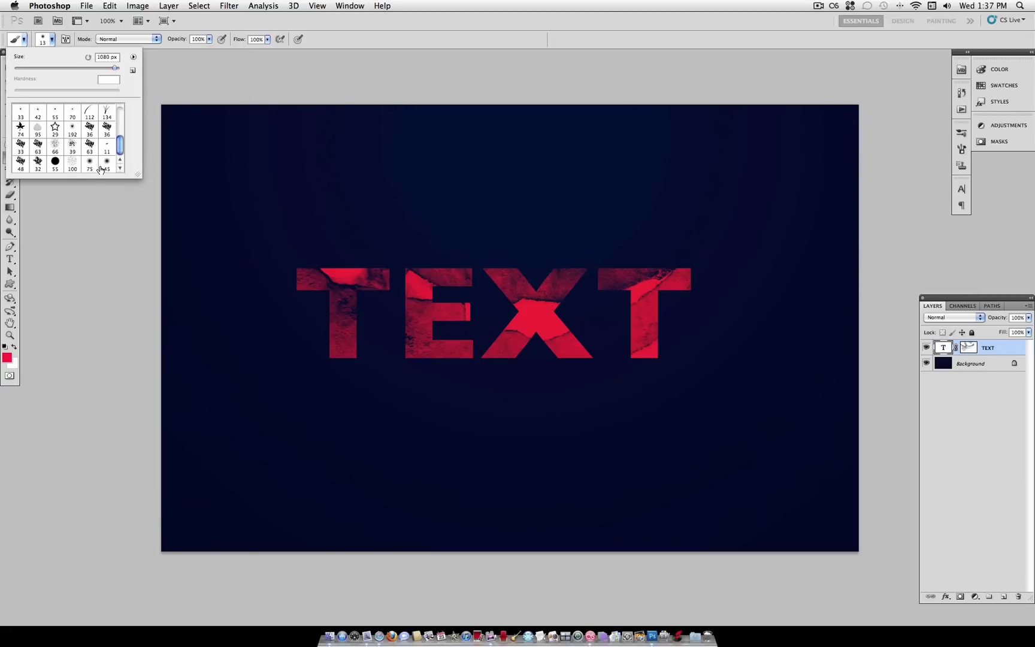
pyautogui.click(72, 166)
pyautogui.click(51, 41)
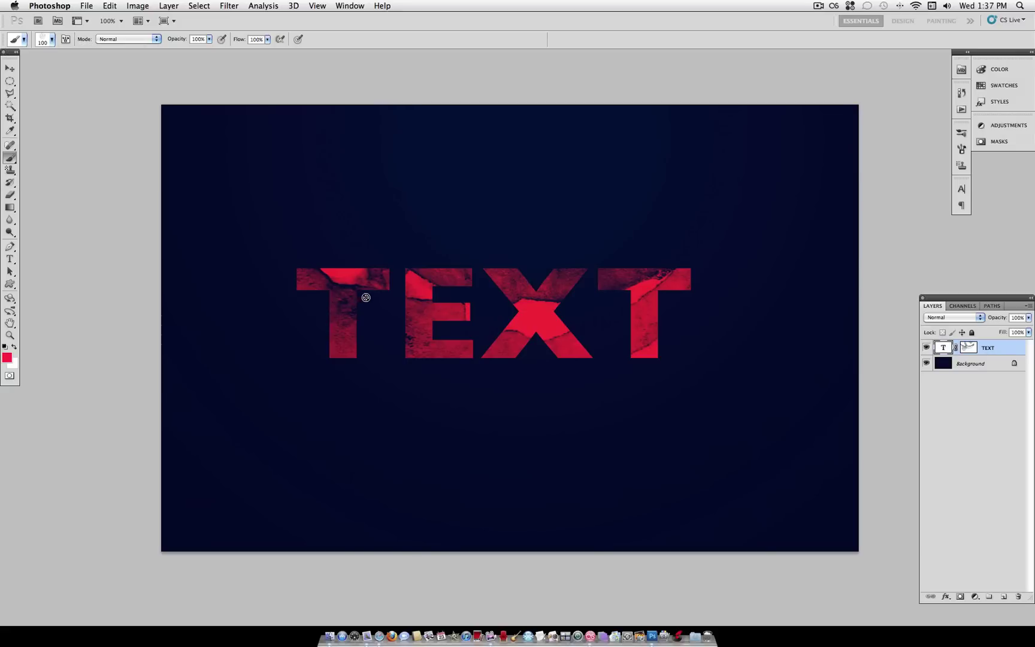
# Step: Target the TEXT layer's mask with black as the foreground colour, and try a stroke over the X before undoing it
pyautogui.click(970, 348)
pyautogui.press('d')
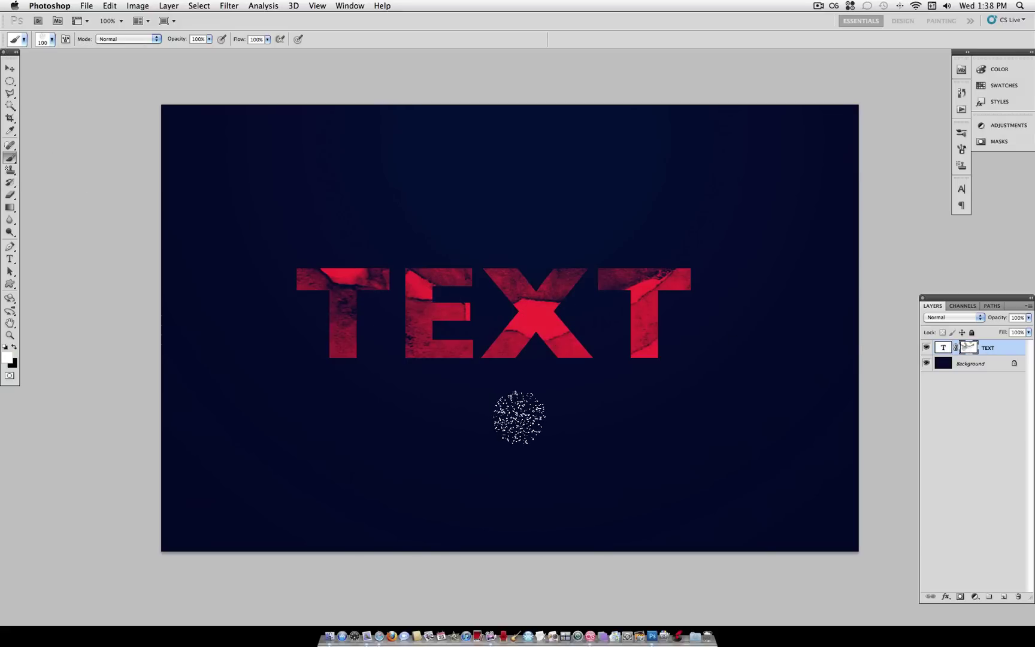
pyautogui.click(12, 348)
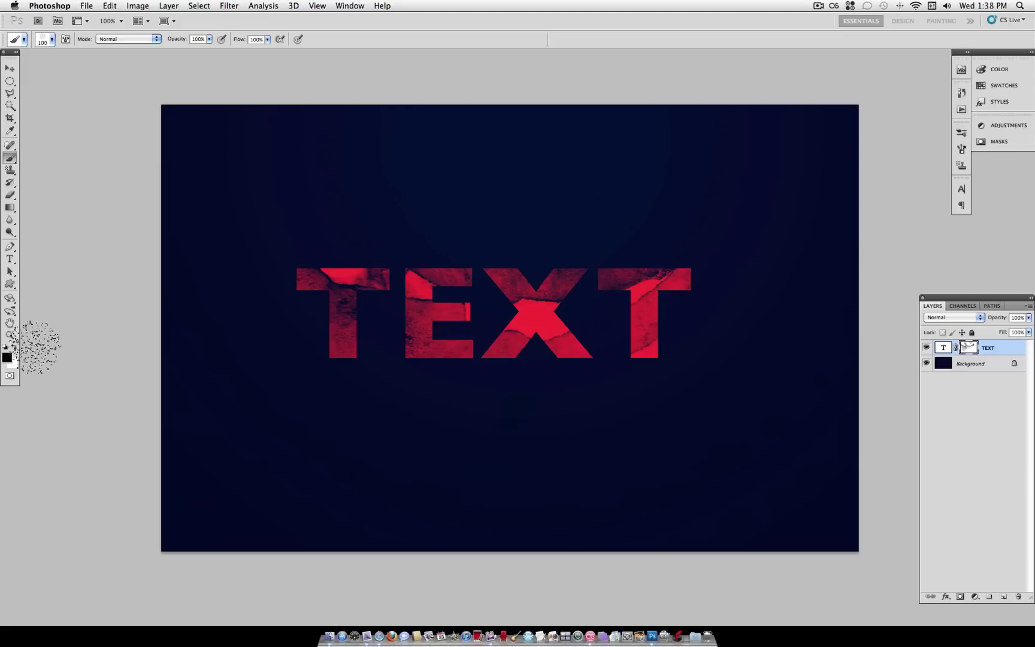
pyautogui.moveTo(572, 313); pyautogui.dragTo(552, 320)
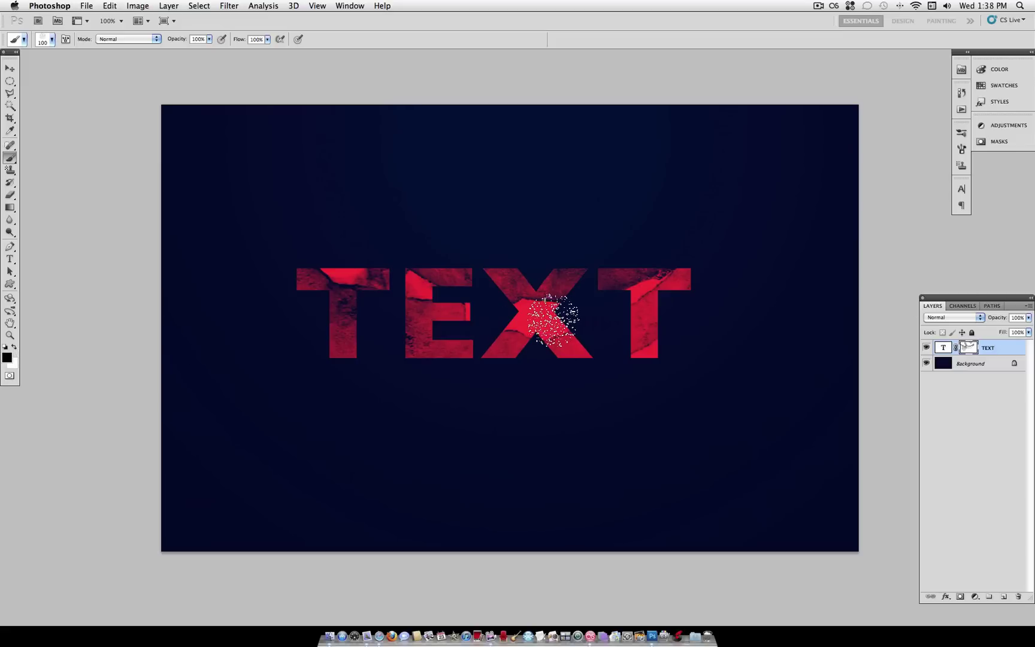
pyautogui.hotkey('ctrl', 'z')
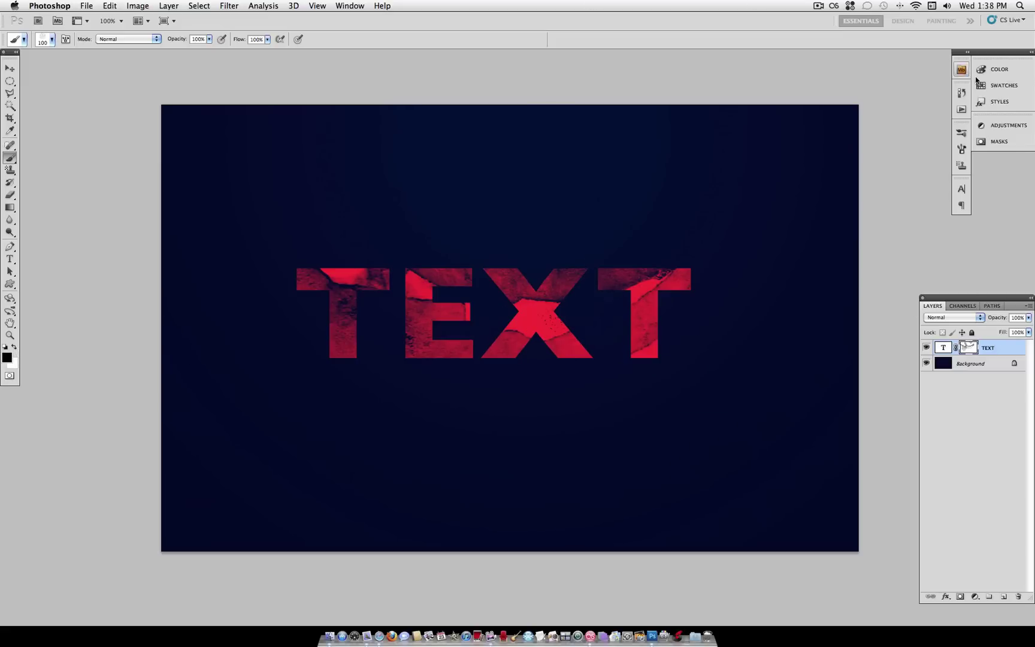
# Step: Turn on Scattering and turn off Dual Brush for the 100 px brush, and set the scatter to 832%
pyautogui.click(961, 150)
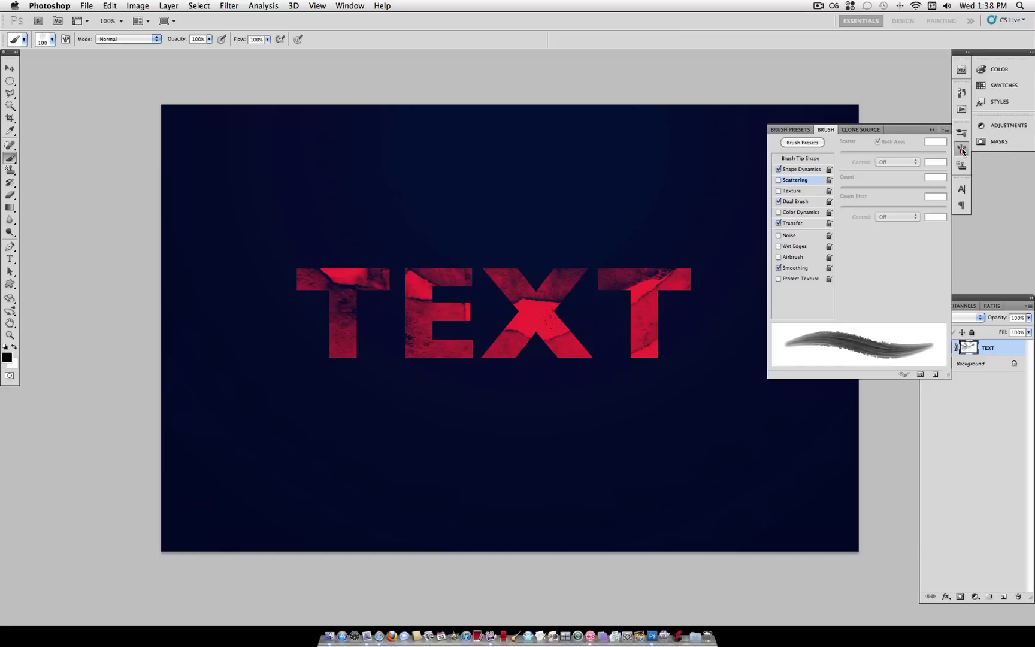
pyautogui.click(779, 180)
pyautogui.click(779, 201)
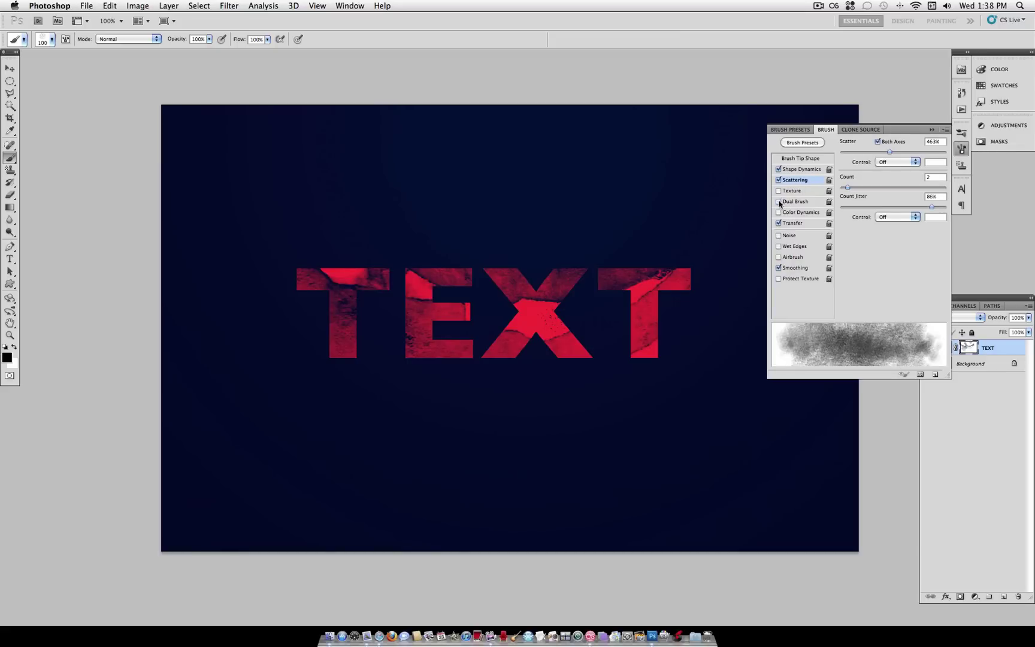
pyautogui.moveTo(893, 150); pyautogui.dragTo(928, 151)
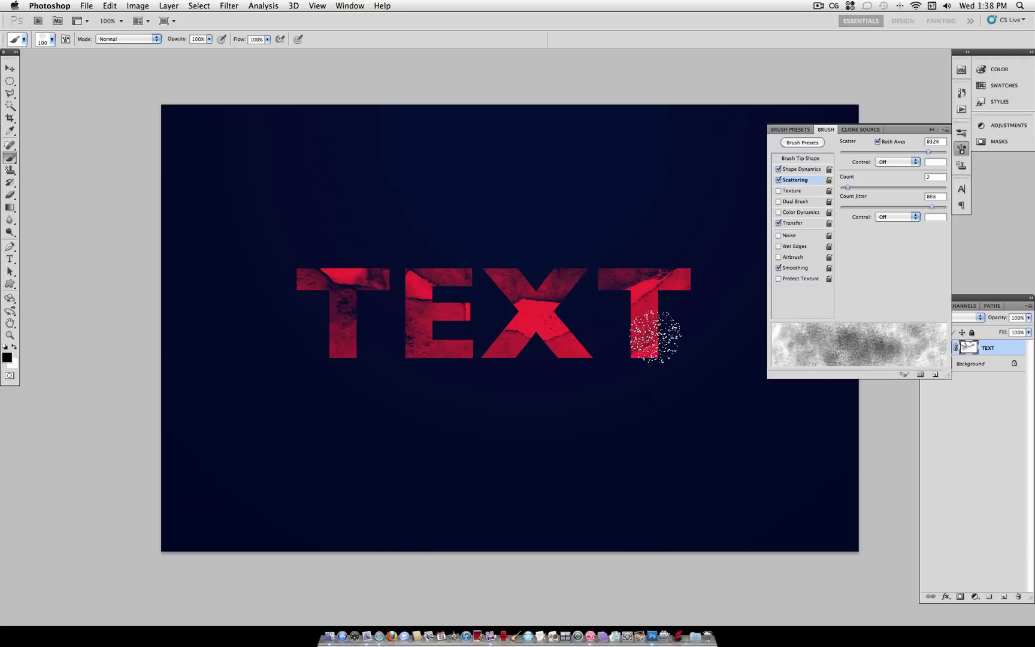
# Step: Paint the scattered speckle texture in black over the word on the TEXT layer's mask, and close the brush settings
pyautogui.moveTo(655, 337)
pyautogui.mouseDown()
pyautogui.moveTo(571, 370)
pyautogui.moveTo(549, 353)
pyautogui.moveTo(578, 396)
pyautogui.mouseUp()
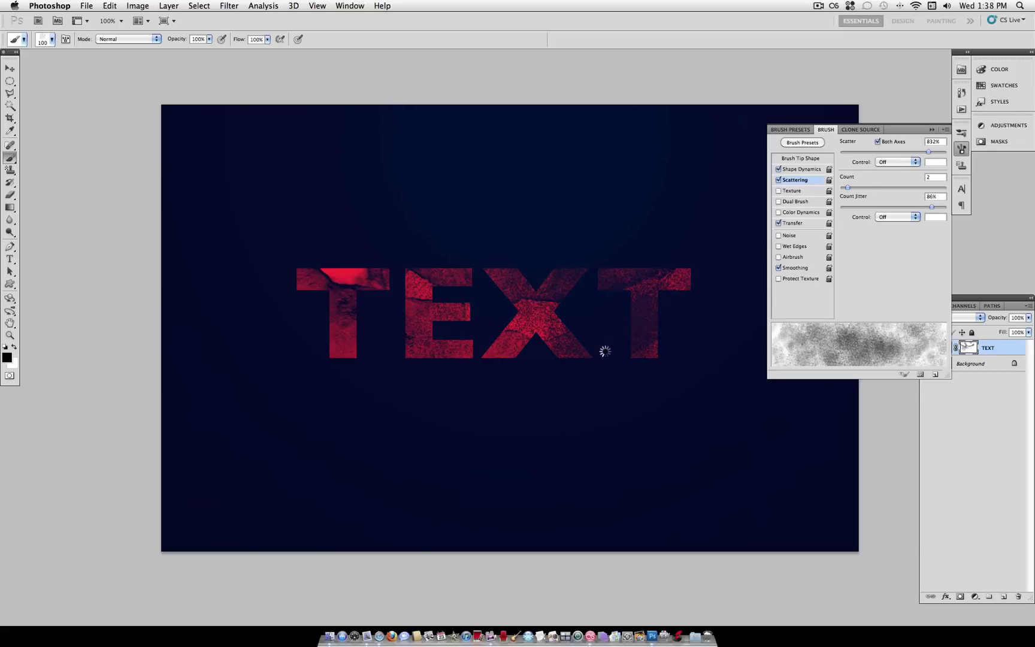
pyautogui.click(964, 151)
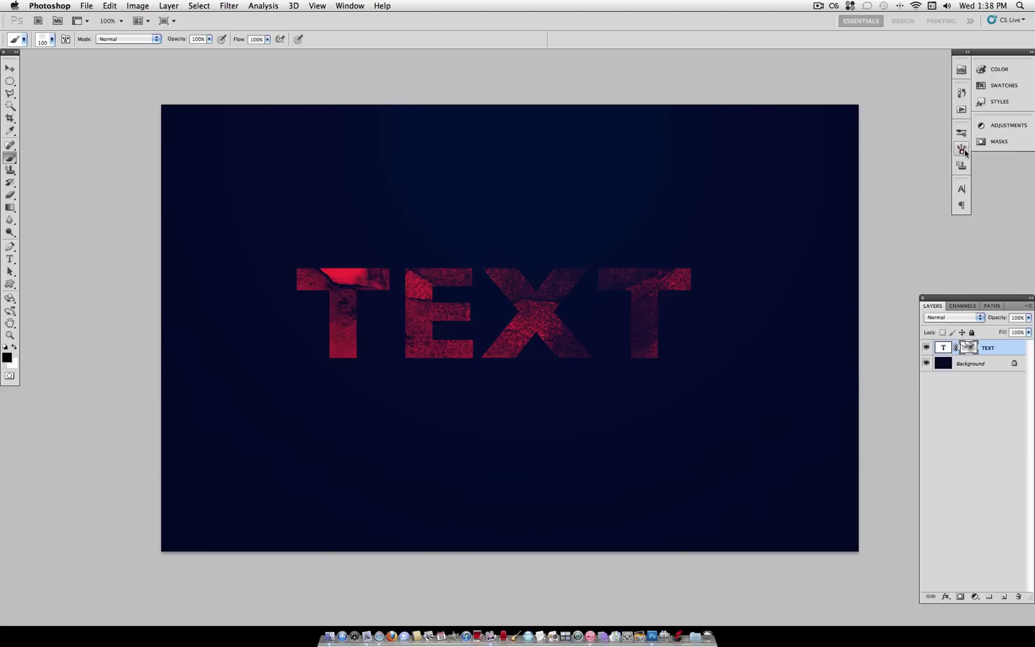